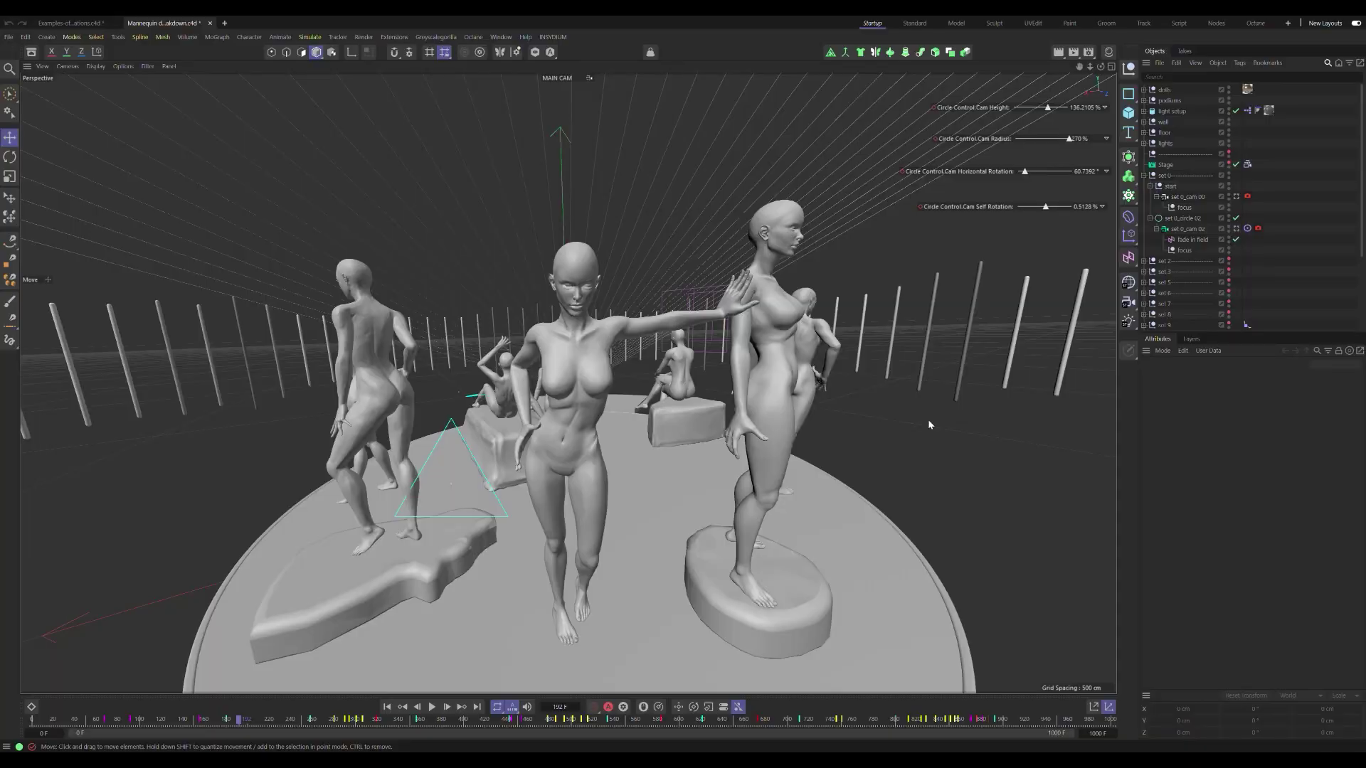
Step: Play and stop the stage's camera animation, then scrub the timeline from the start
click(431, 707)
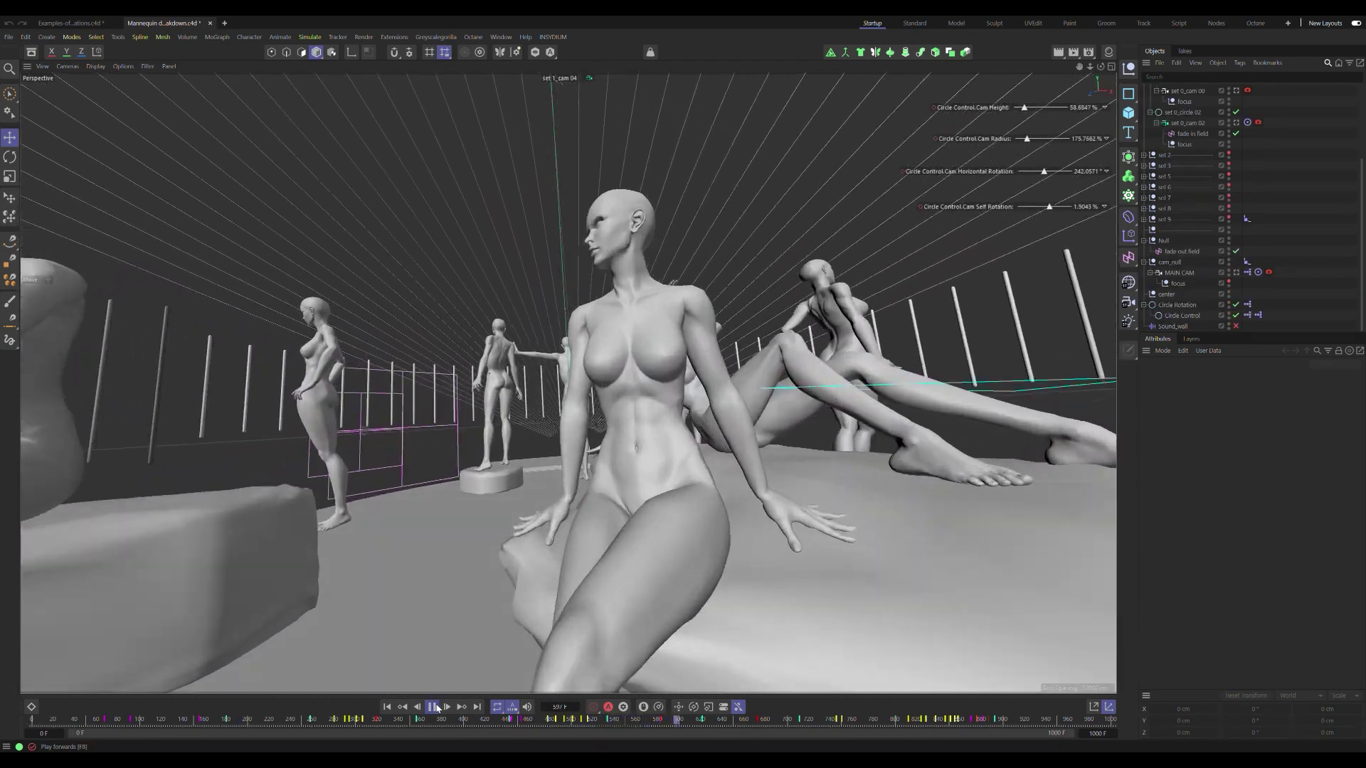
click(432, 707)
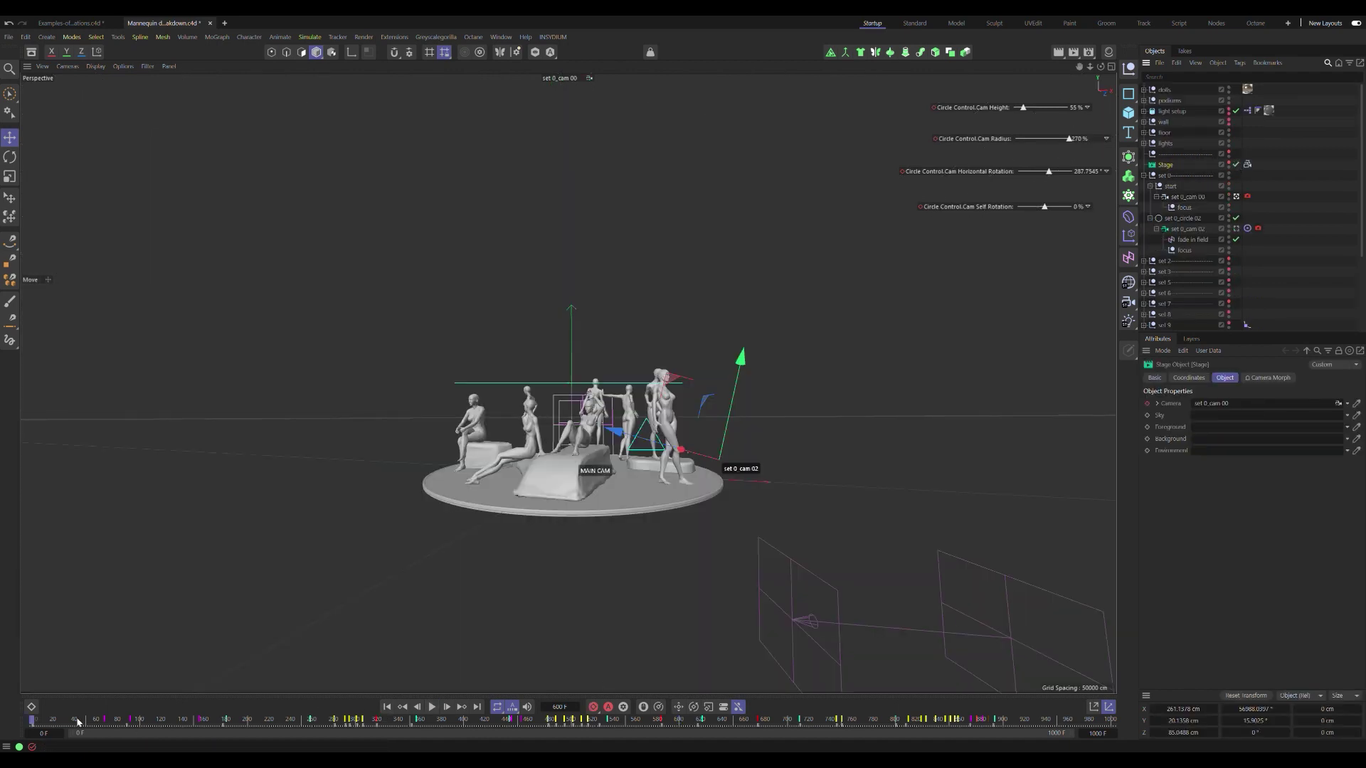
drag(78, 722, 680, 719)
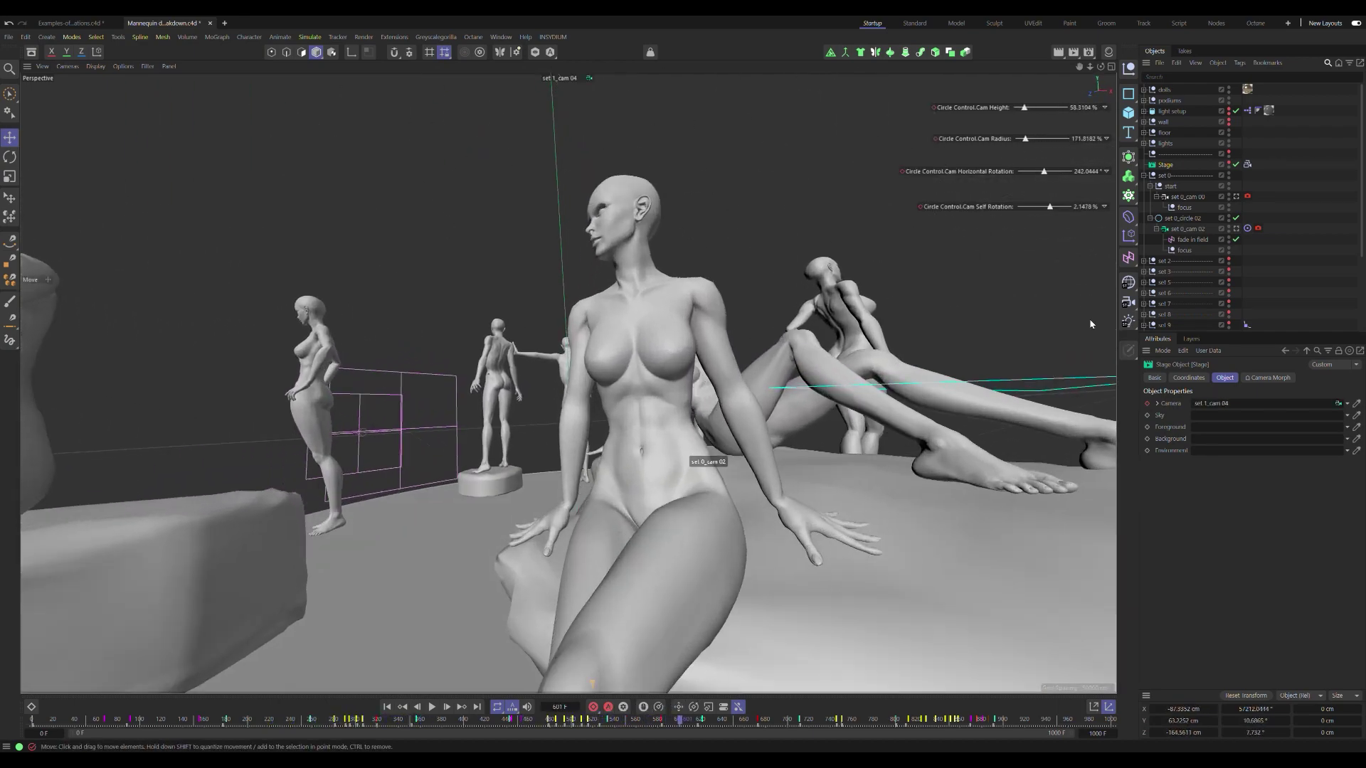
scroll(1265, 308, down, 5)
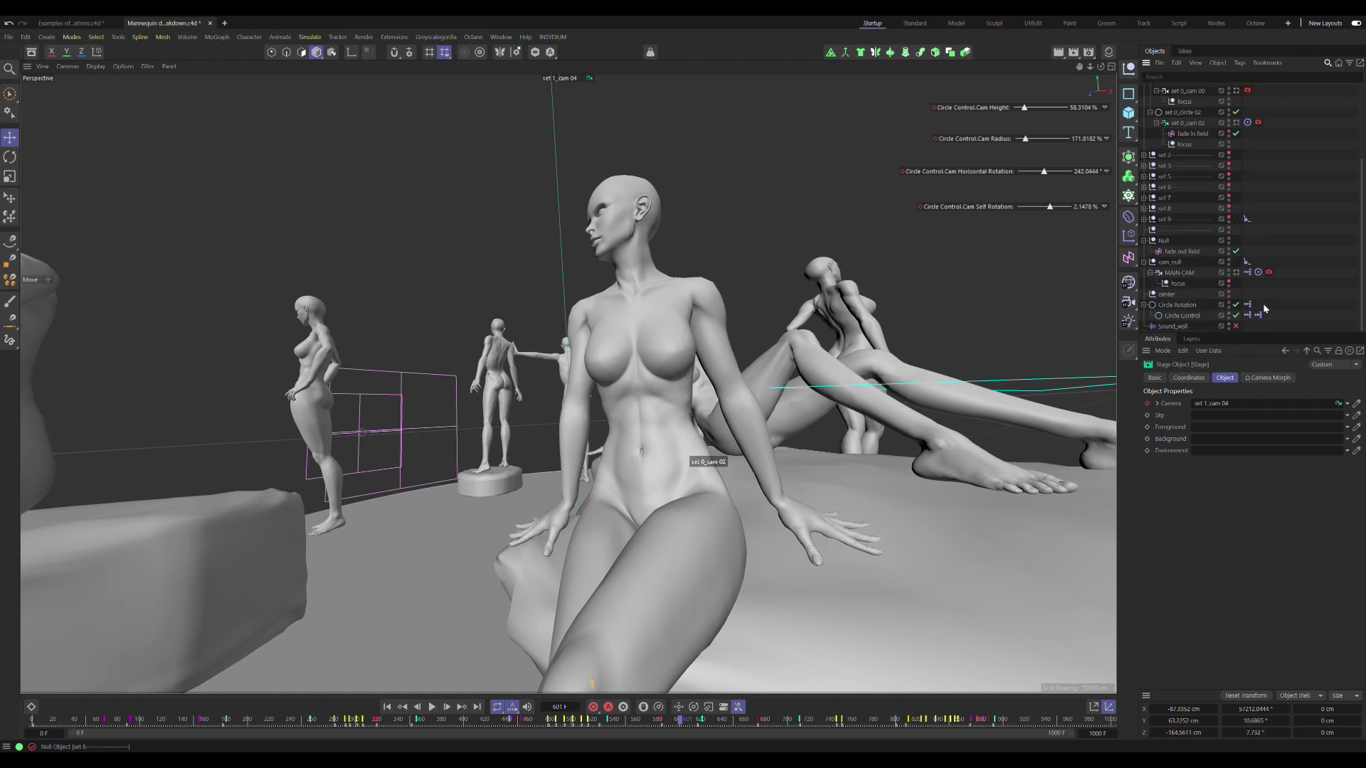
Step: Look through MAIN CAM, view its coordinates, and inspect its 'Cam Self Rotation -> Rotation . B' XPresso tag
click(1236, 273)
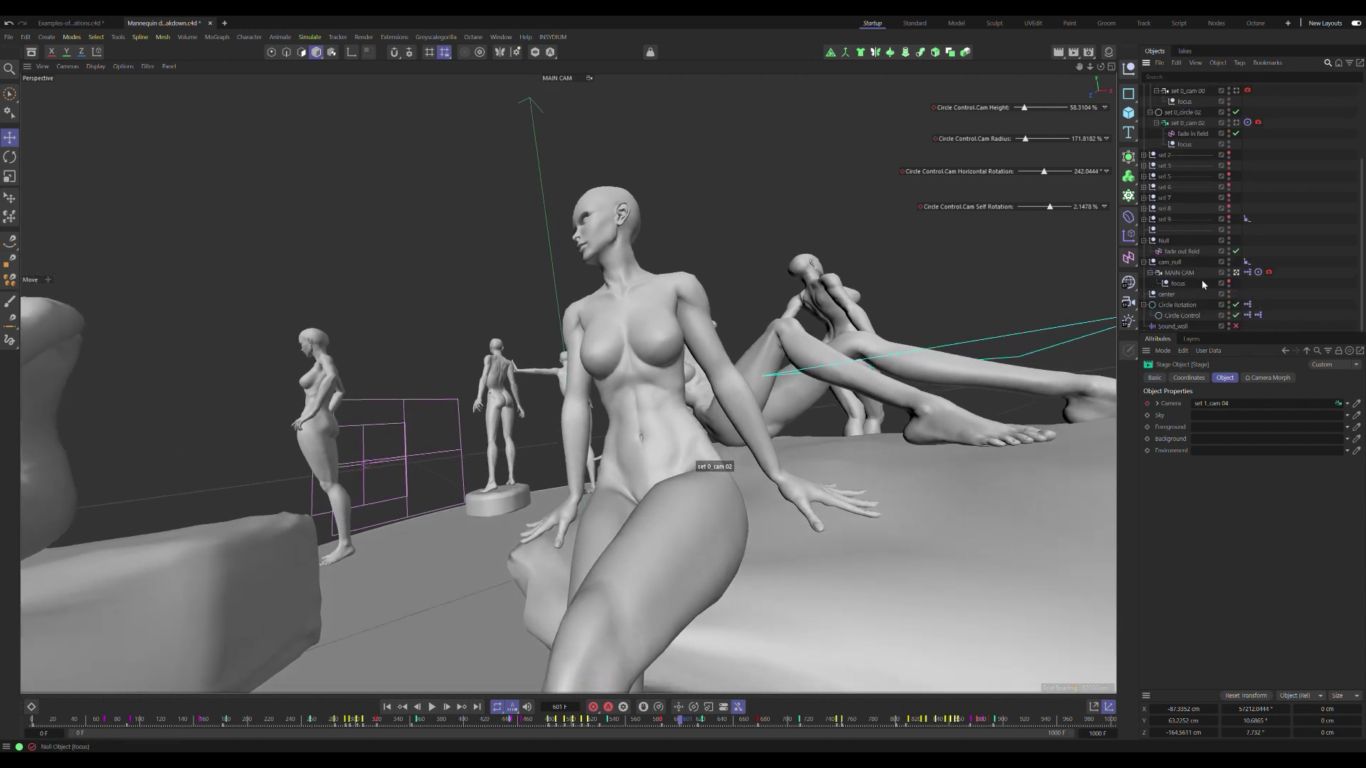
click(1179, 273)
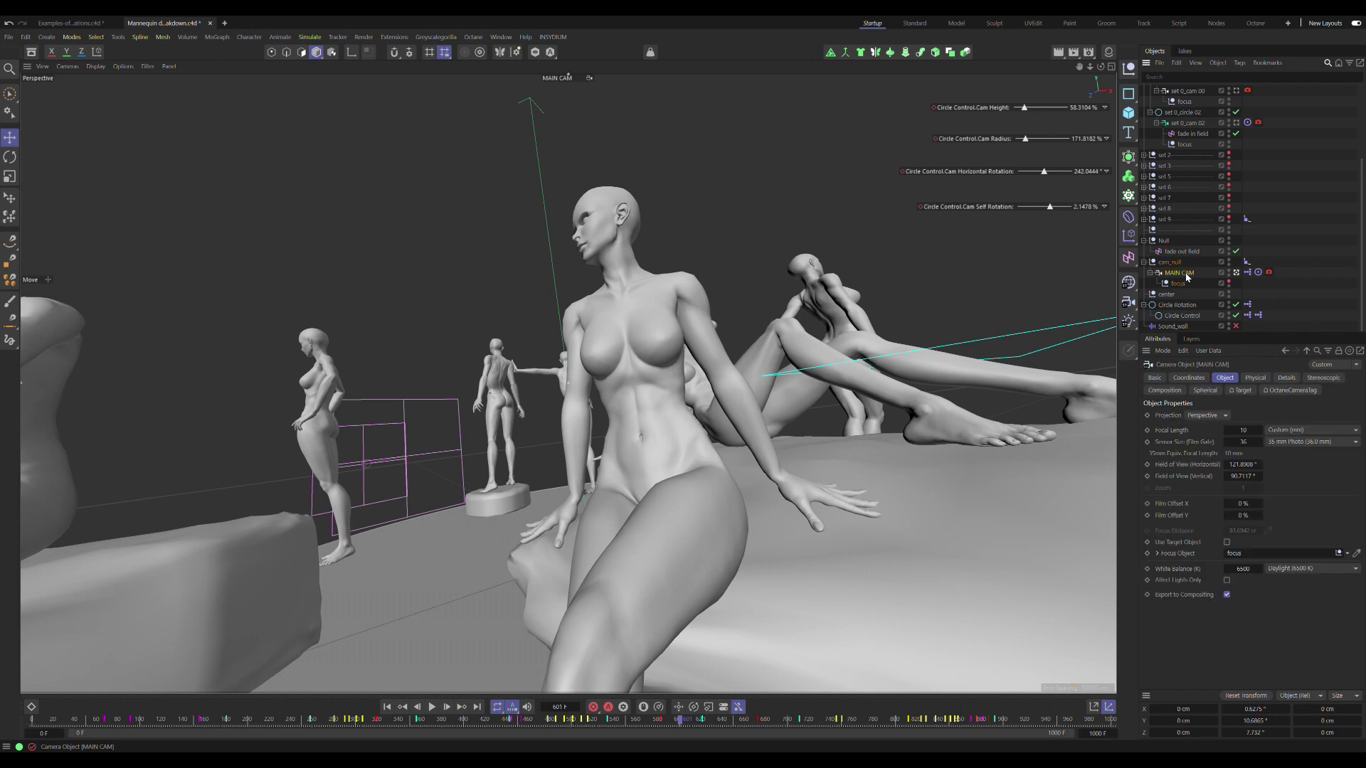
click(1189, 378)
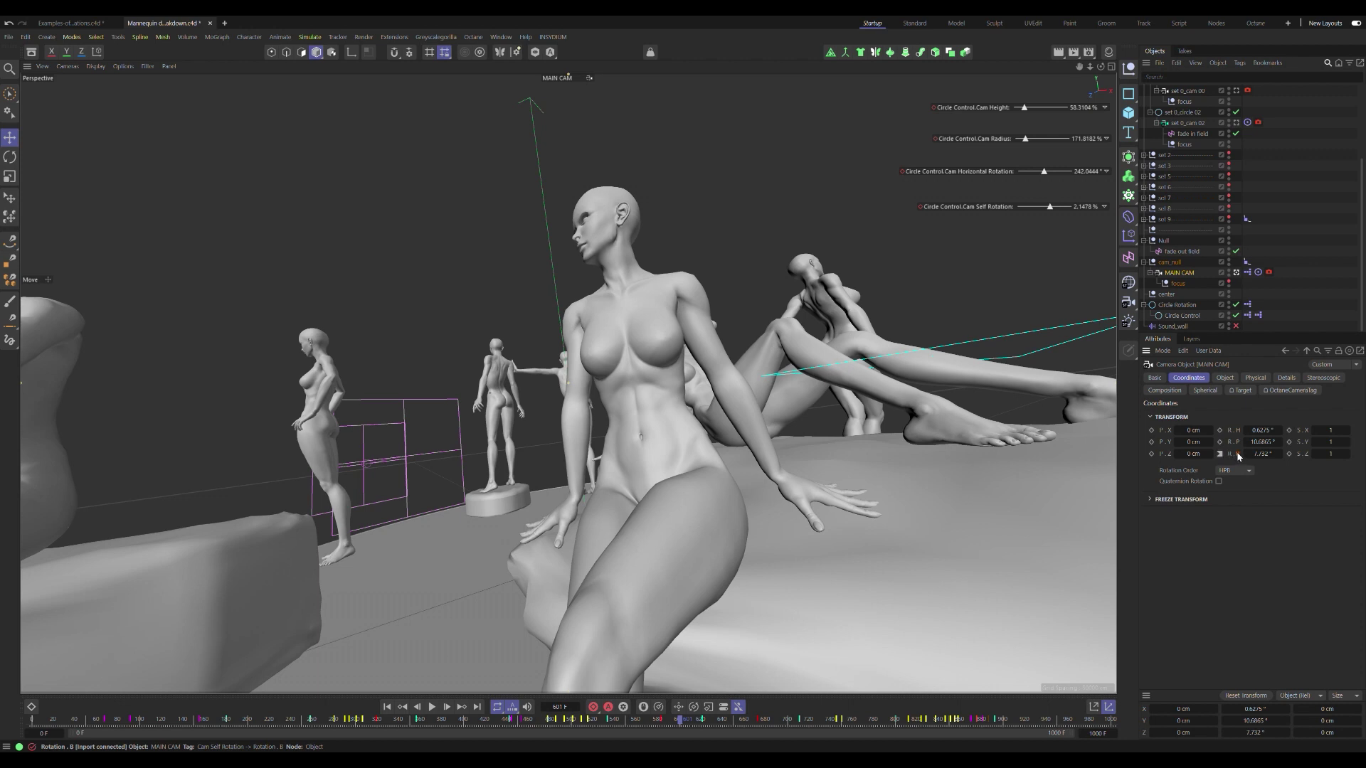
click(1247, 272)
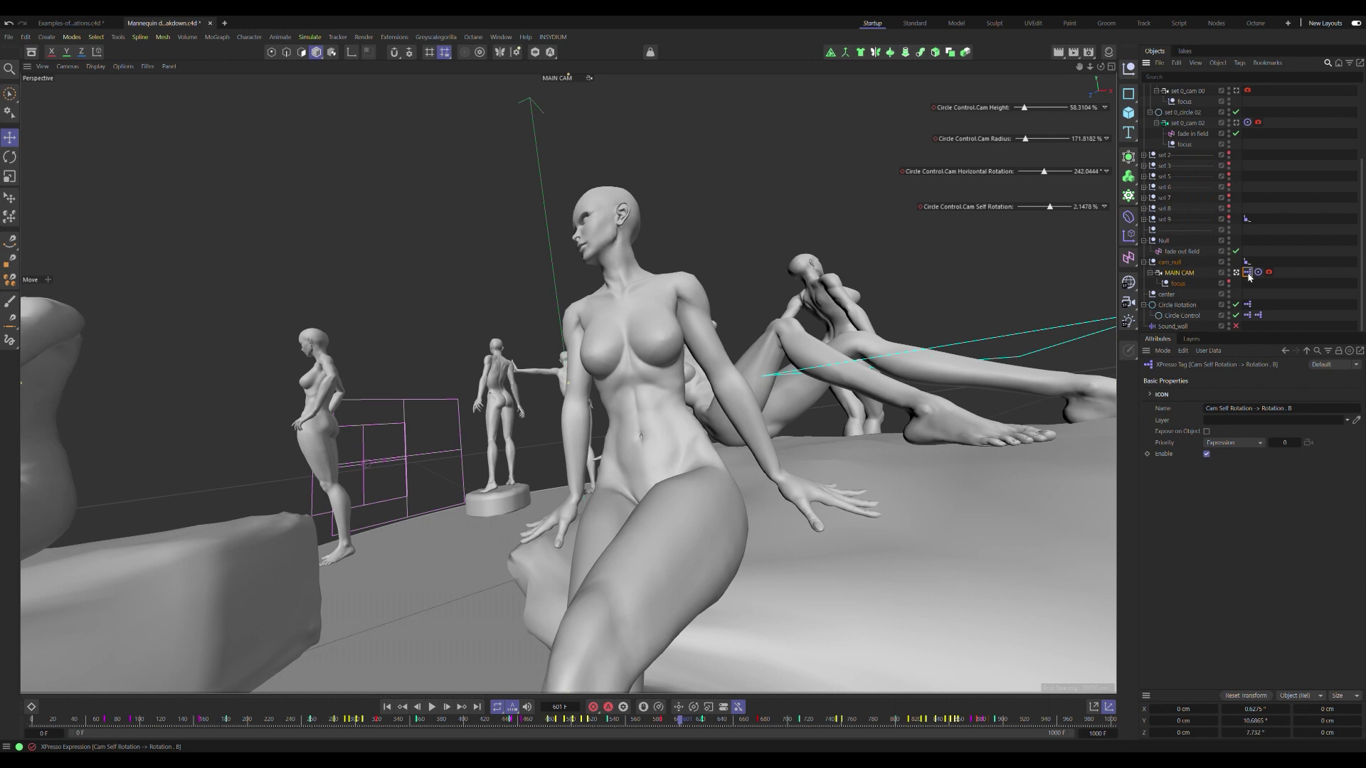
Step: Select Circle Rotation, split into two viewports, orbit the overview, and test-raise then undo Circle Rotation
click(1191, 306)
middle_click(988, 319)
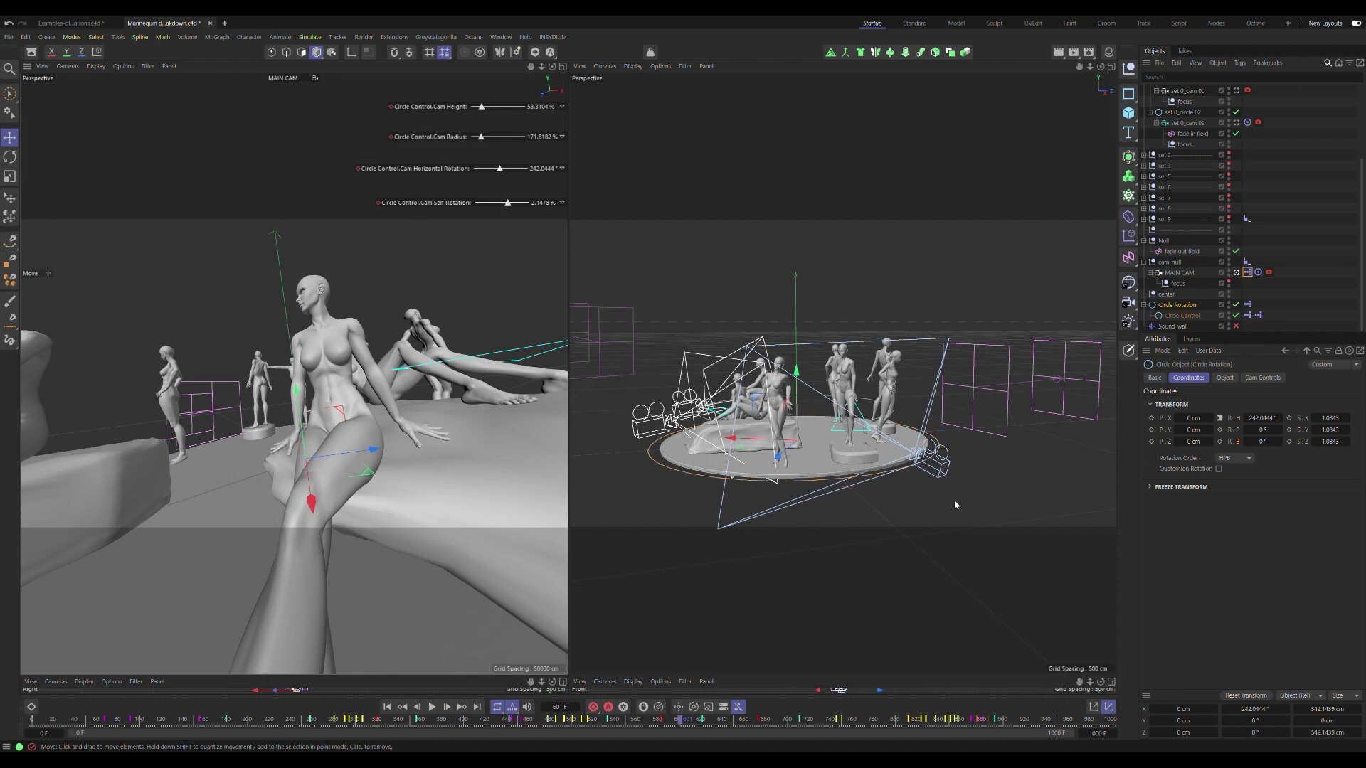
alt+drag(953, 499, 816, 474)
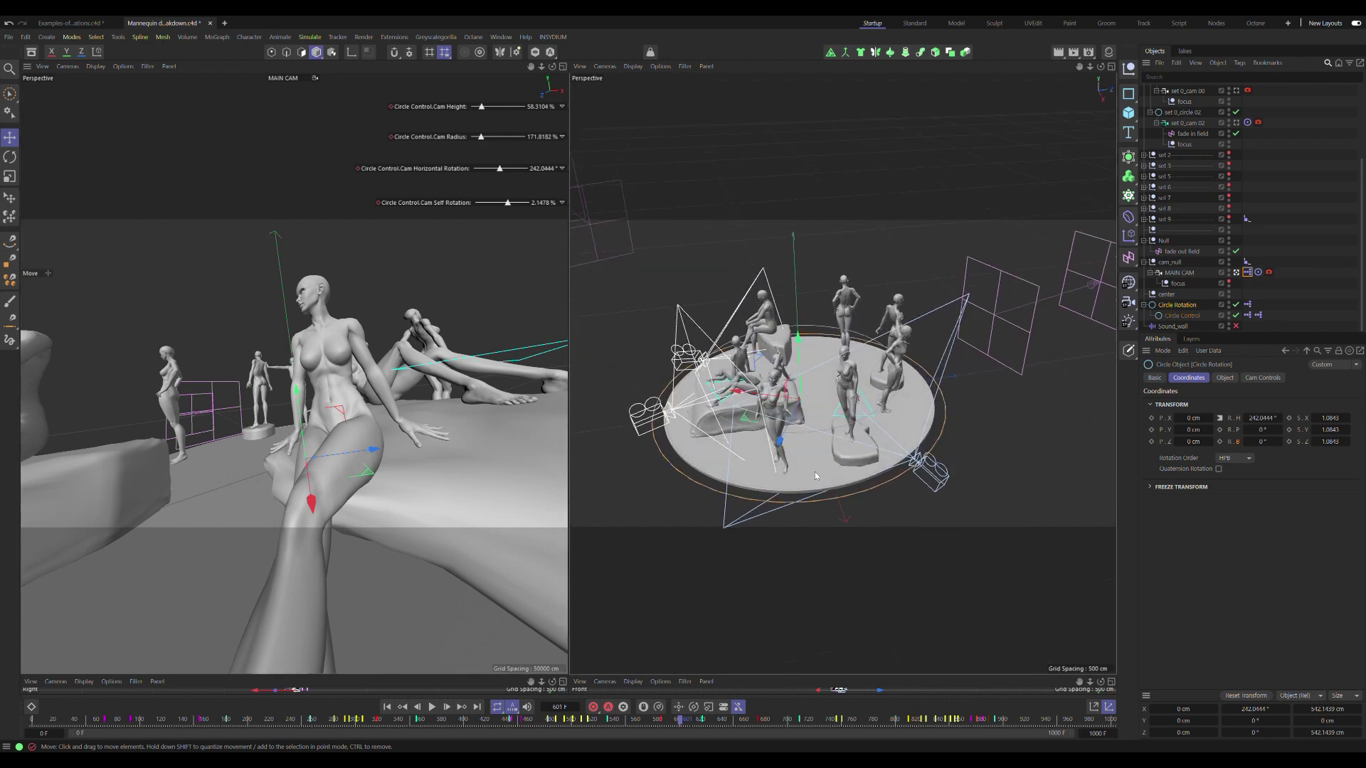
mouse_move(799, 378)
mouse_down()
mouse_move(792, 351)
mouse_move(801, 381)
mouse_up()
key(ctrl+z)
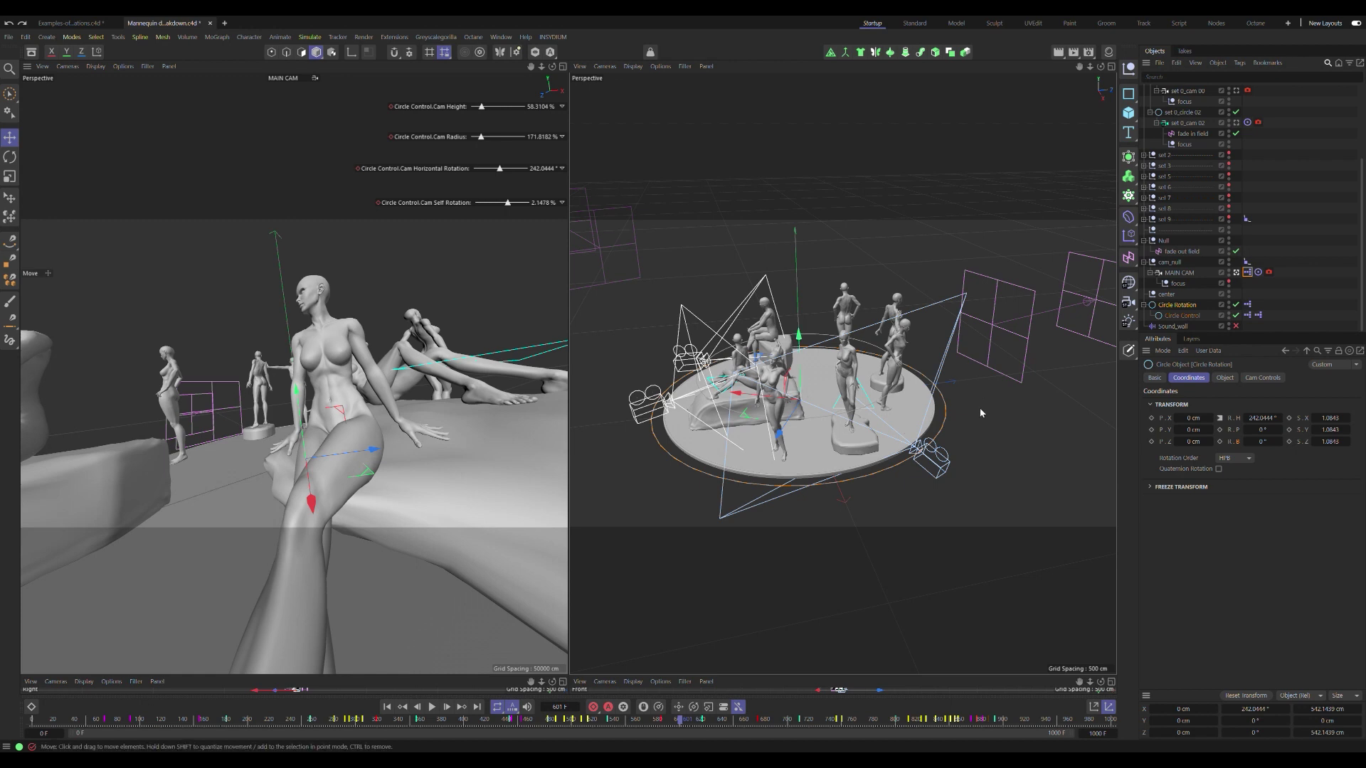
Step: Raise Circle Control's Cam Height slider to 73% in its Cam Controls to test the rig
click(1183, 318)
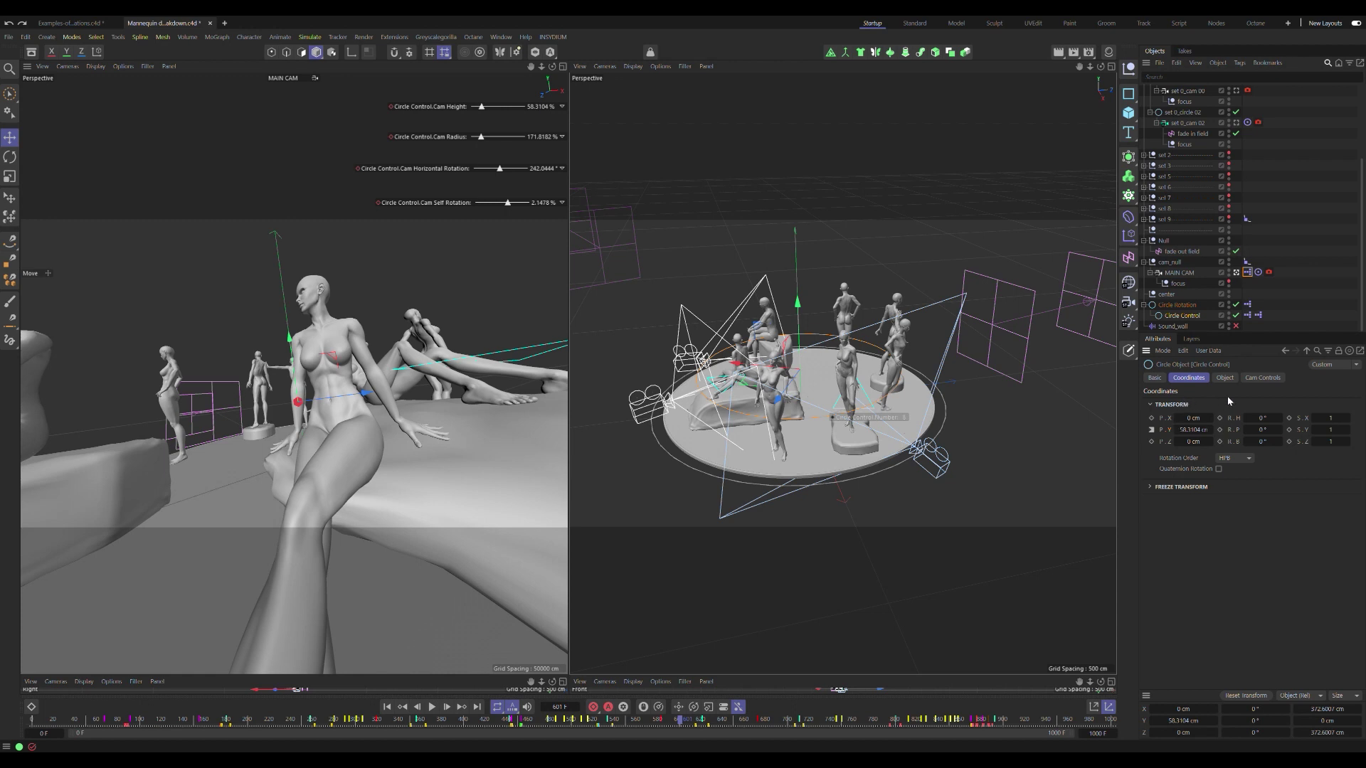
click(1262, 378)
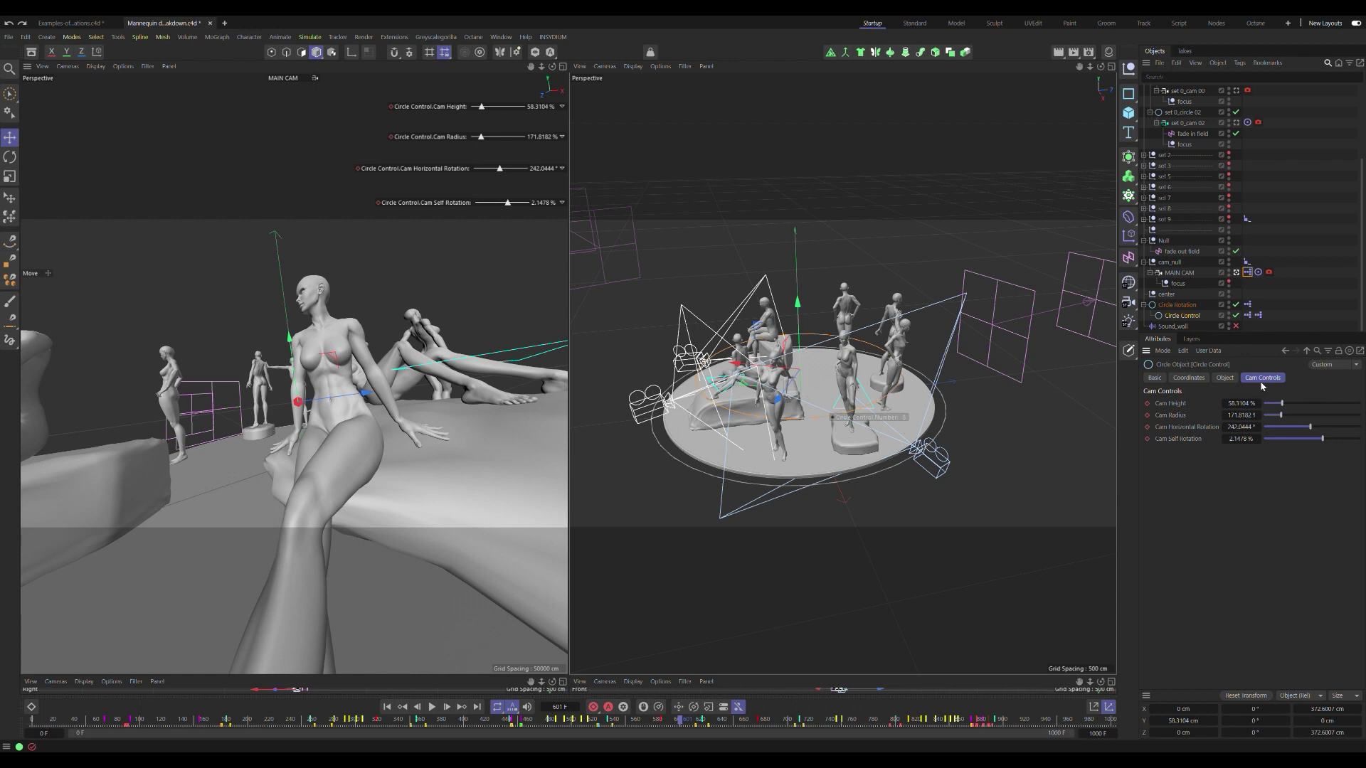
drag(1285, 403, 1317, 427)
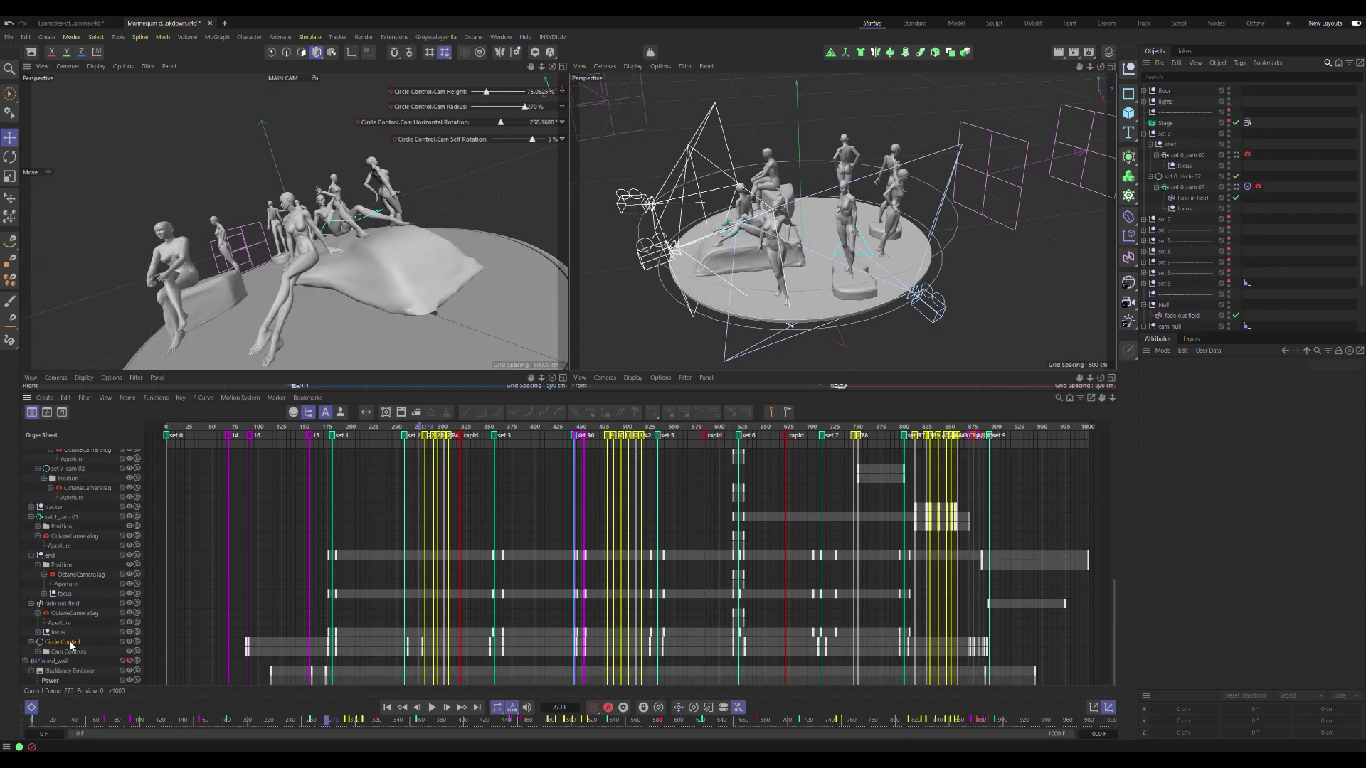
Step: Show the Cam Controls tracks as F-curves and bring Circle Control's camera tracks into view
click(70, 648)
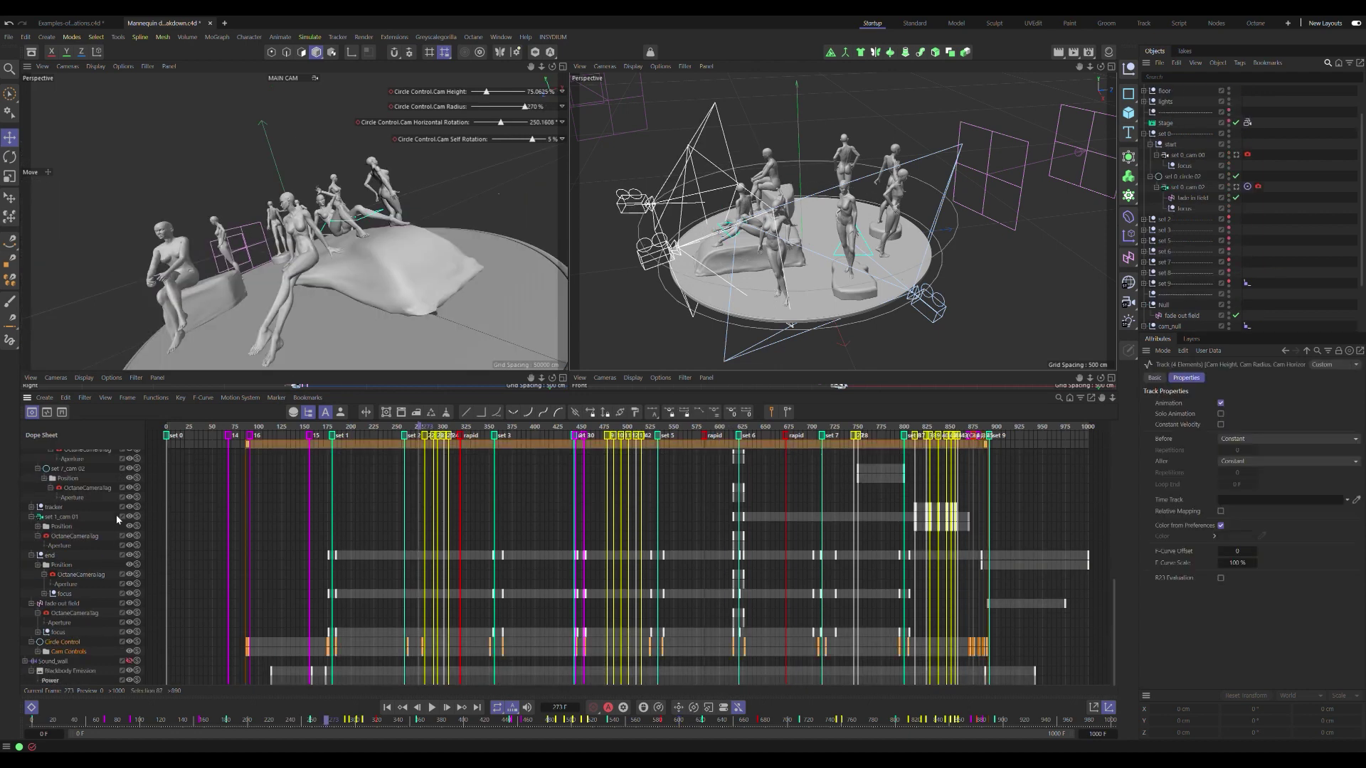
click(47, 413)
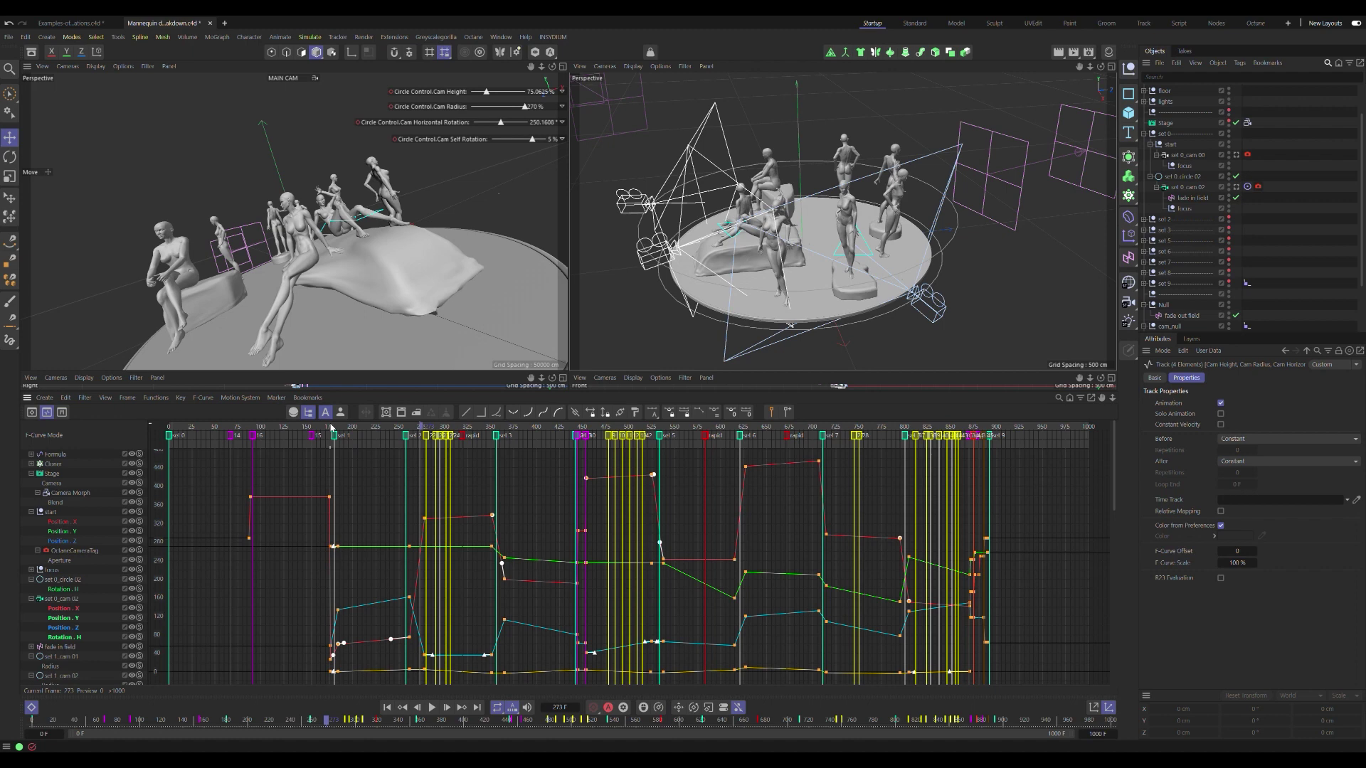
scroll(88, 633, down, 7)
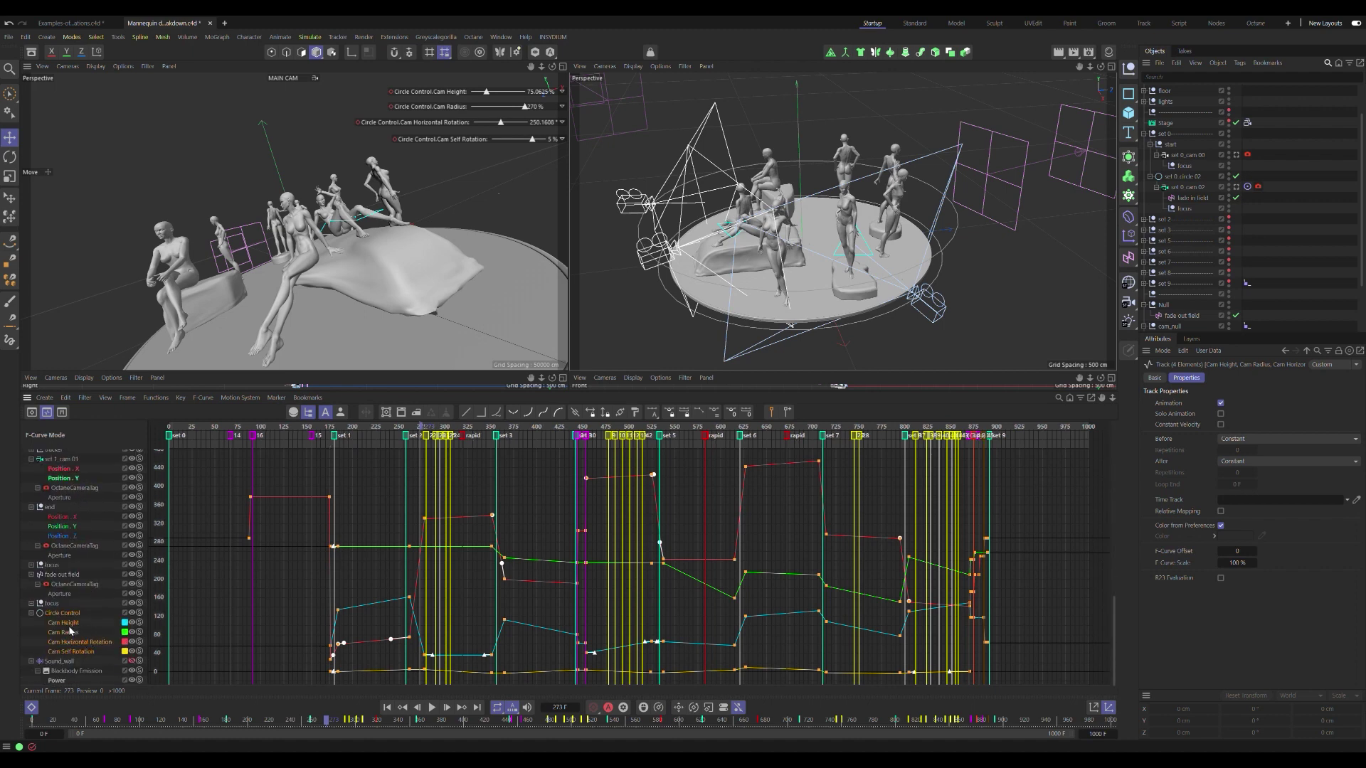
Step: Isolate the Cam Height F-curve and play the animation through it
click(69, 623)
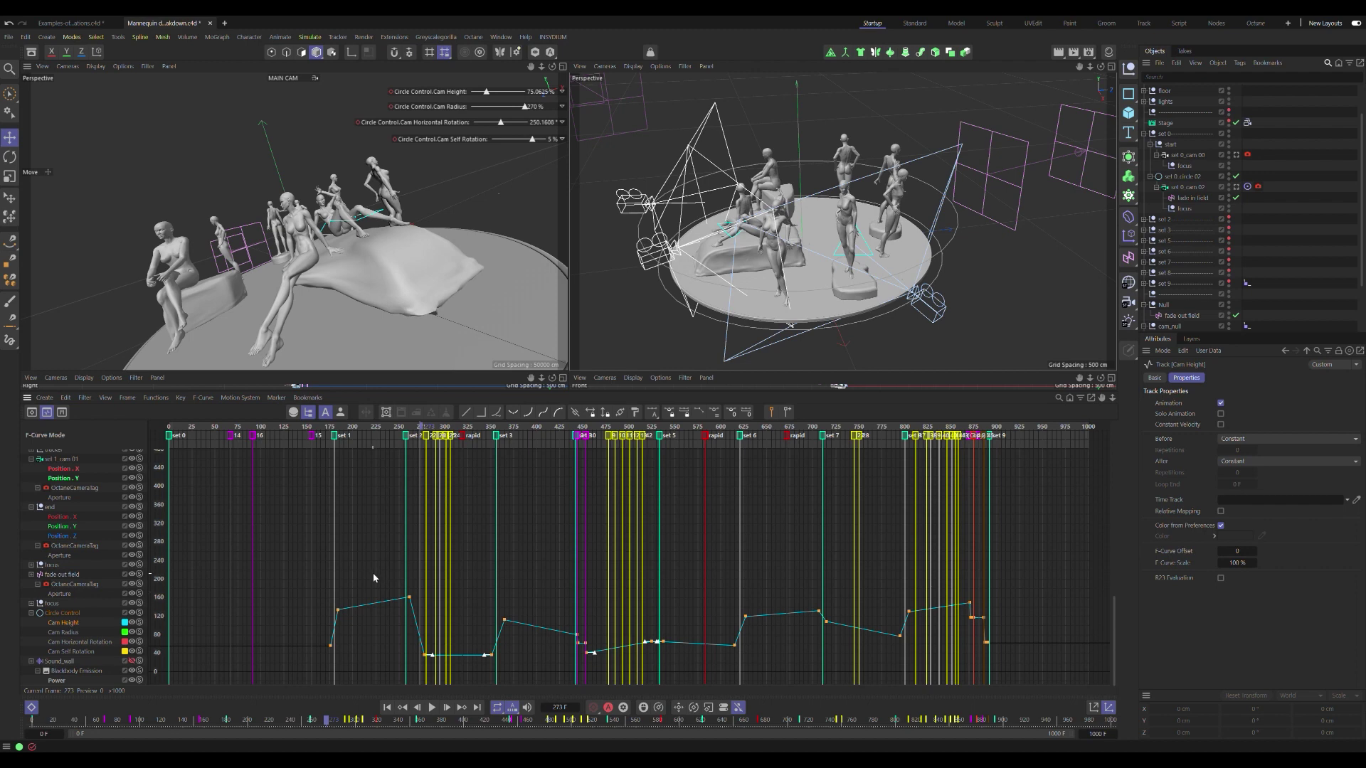
key(F8)
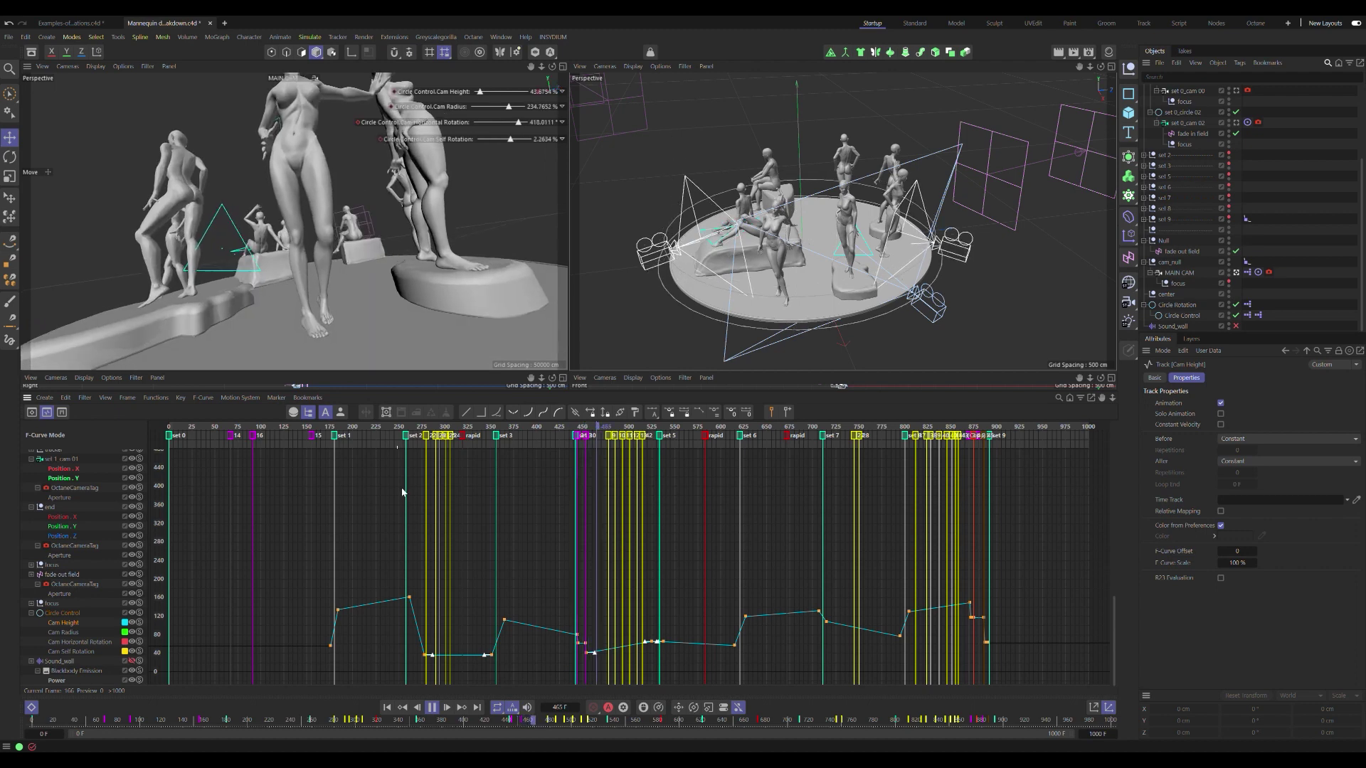
key(space)
Step: Replay the Cam Height stretch starting from around frames 445 and 428
click(579, 432)
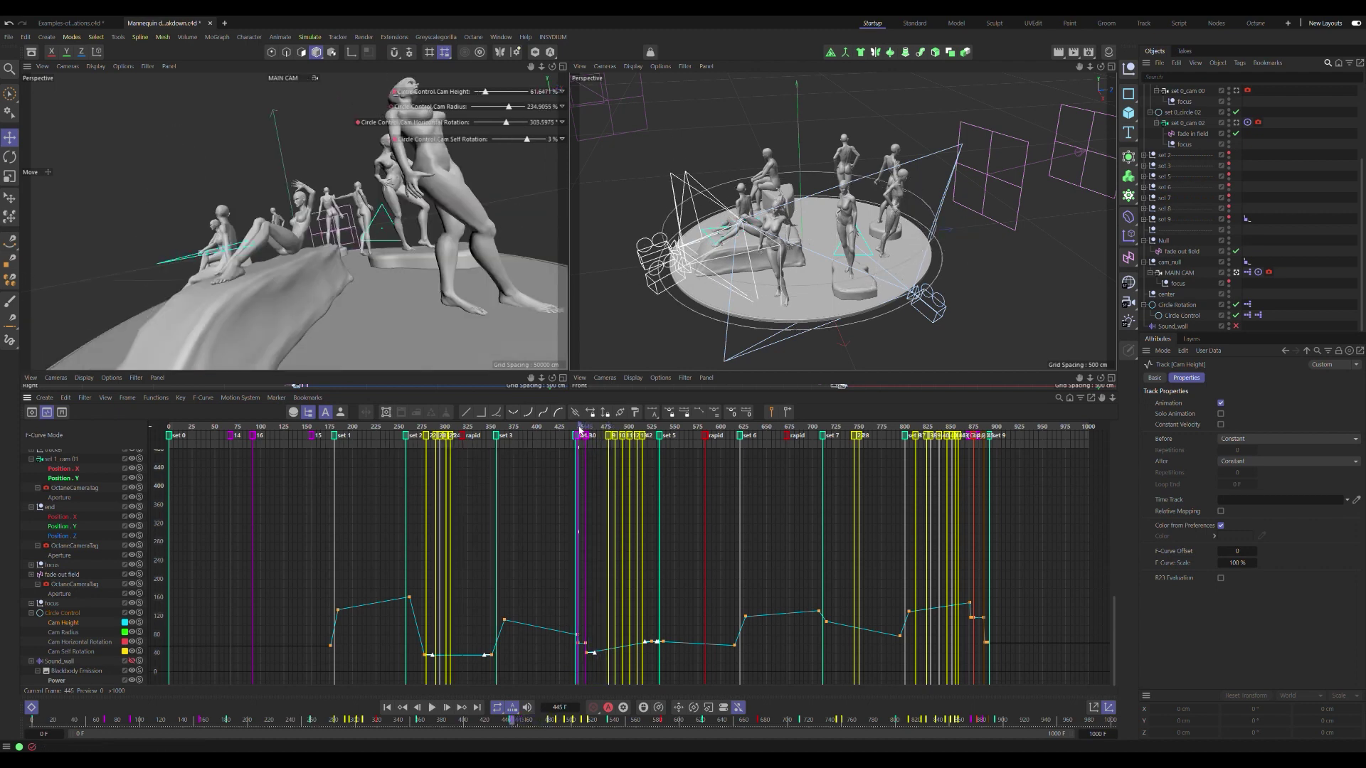
key(space)
key(space)
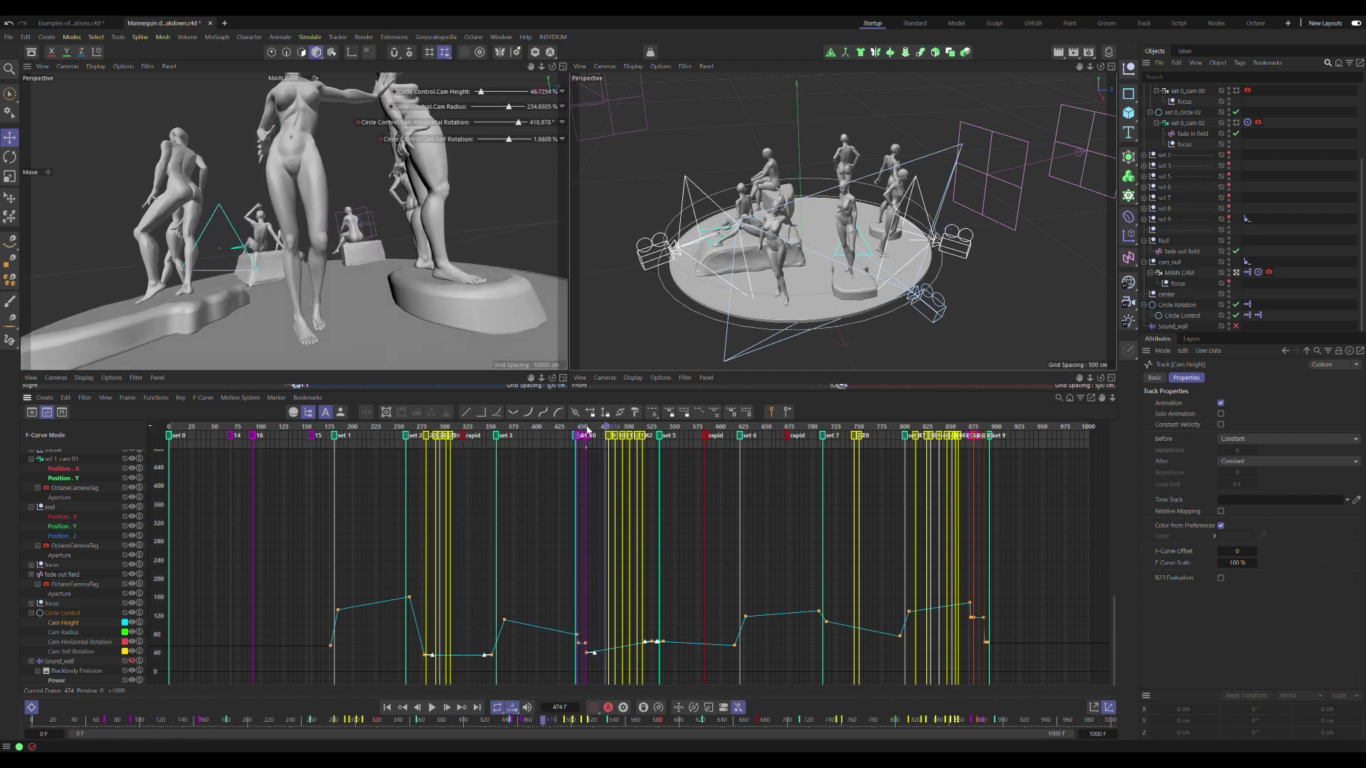
click(562, 429)
key(space)
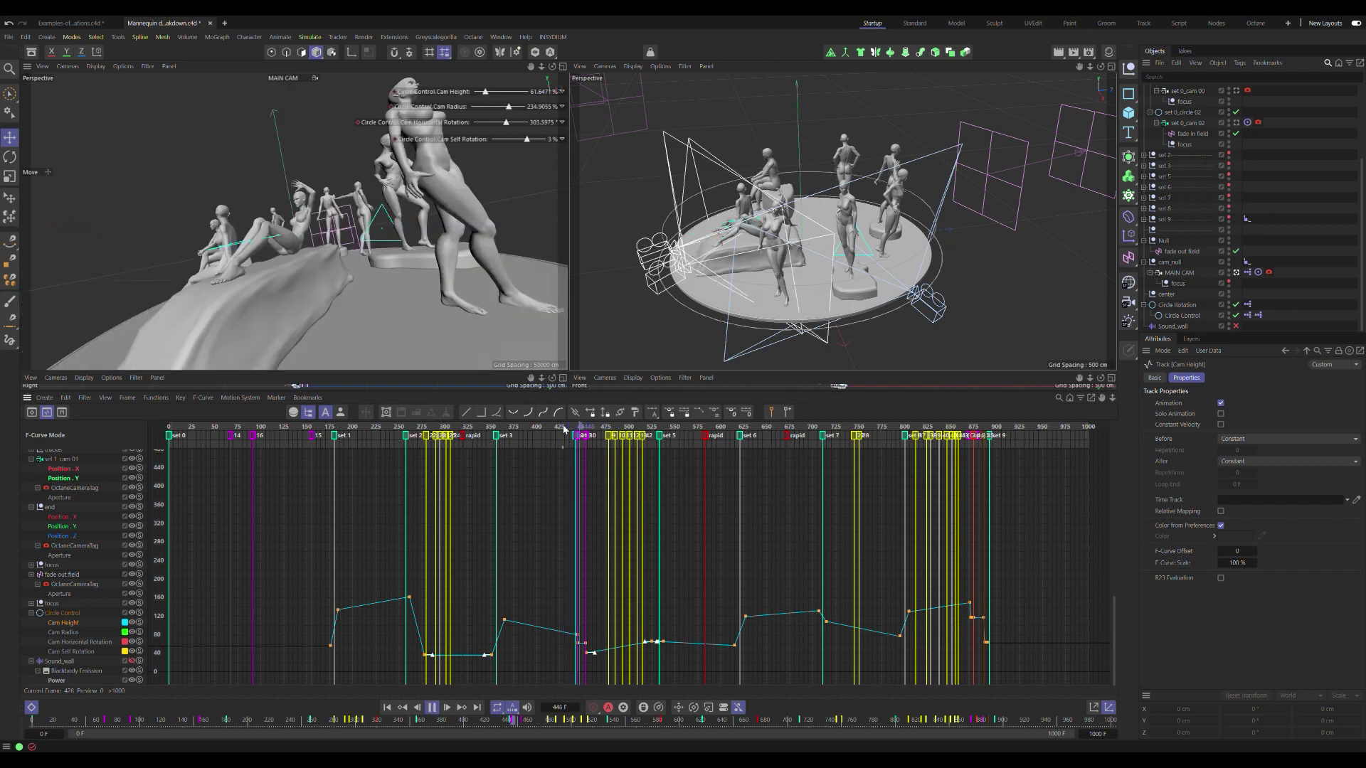
key(space)
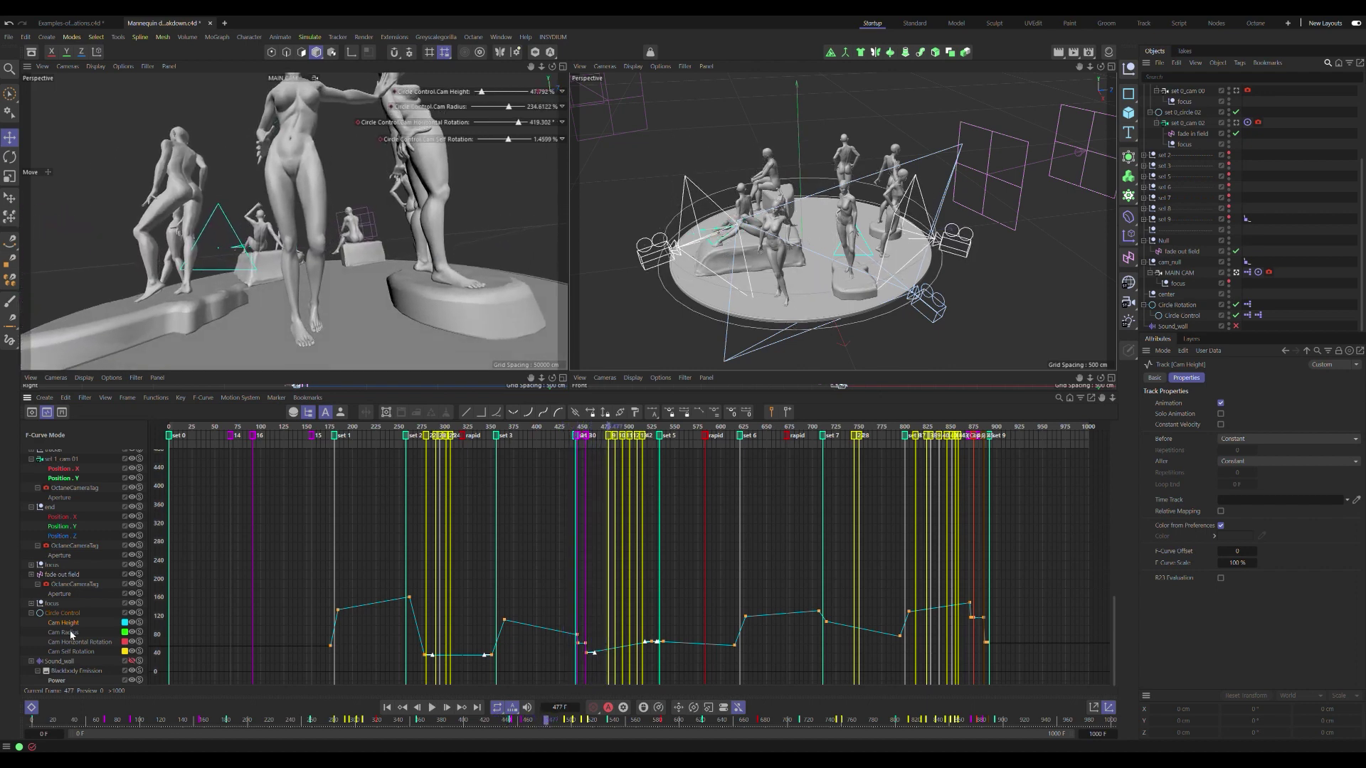
Step: Show the Cam Radius F-curve and move the playhead to frame 175
click(68, 633)
click(331, 429)
key(space)
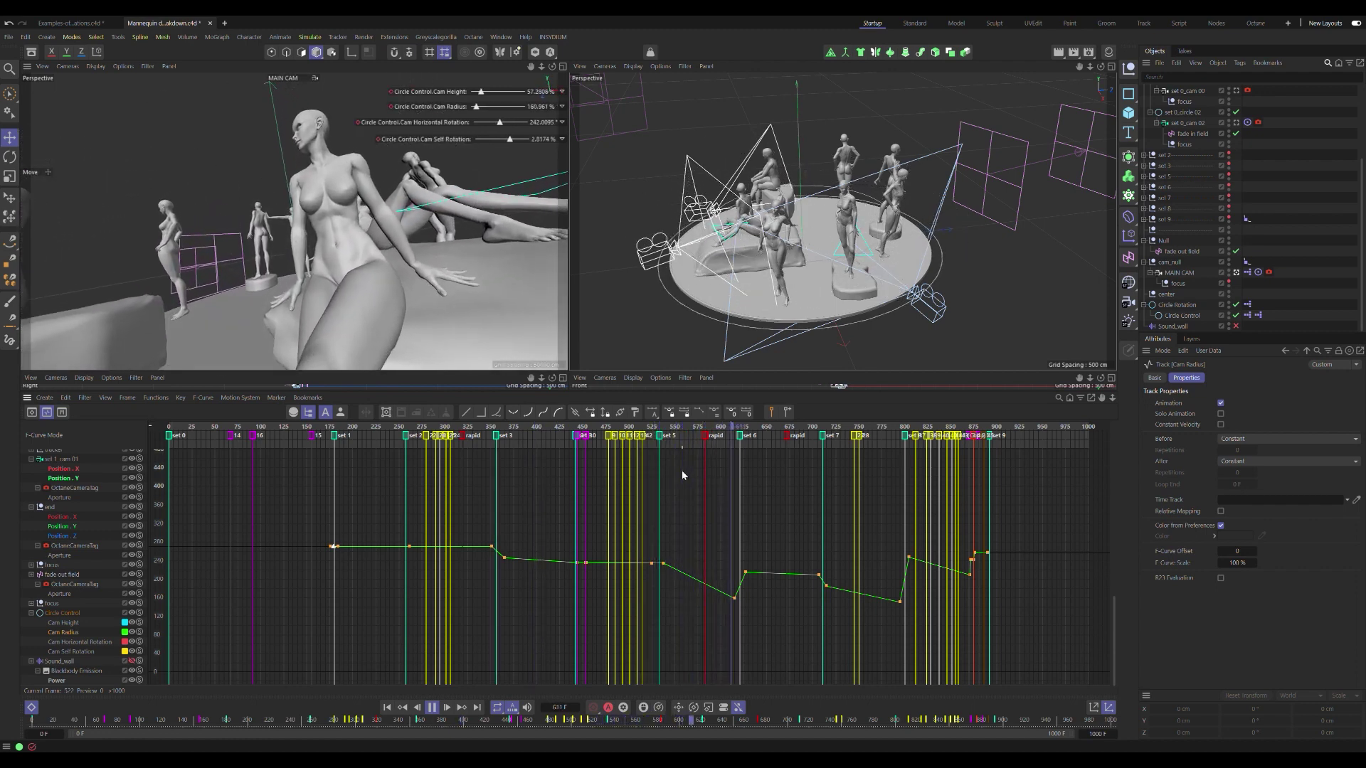
Step: Replay the animation from about frame 150, jumping ahead and stopping at frame 467
key(space)
key(Down)
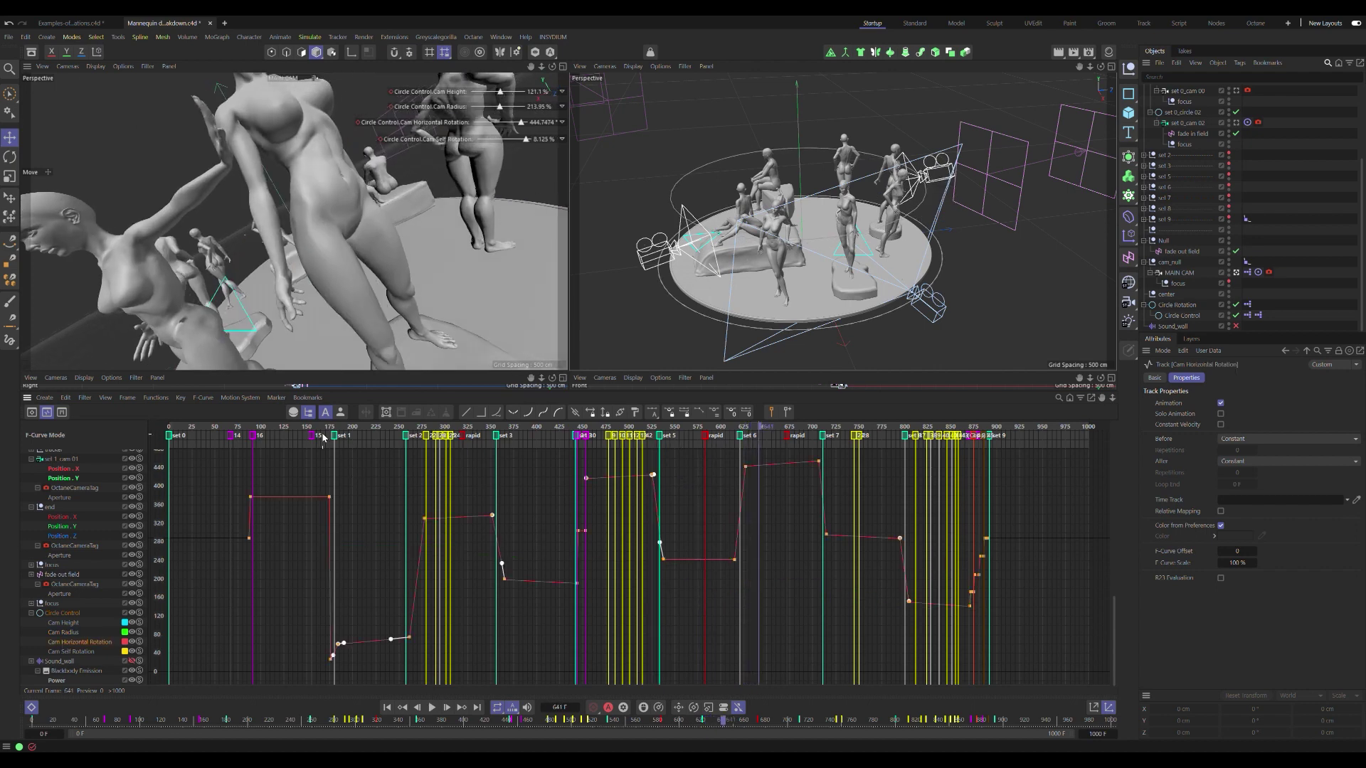
click(313, 429)
key(space)
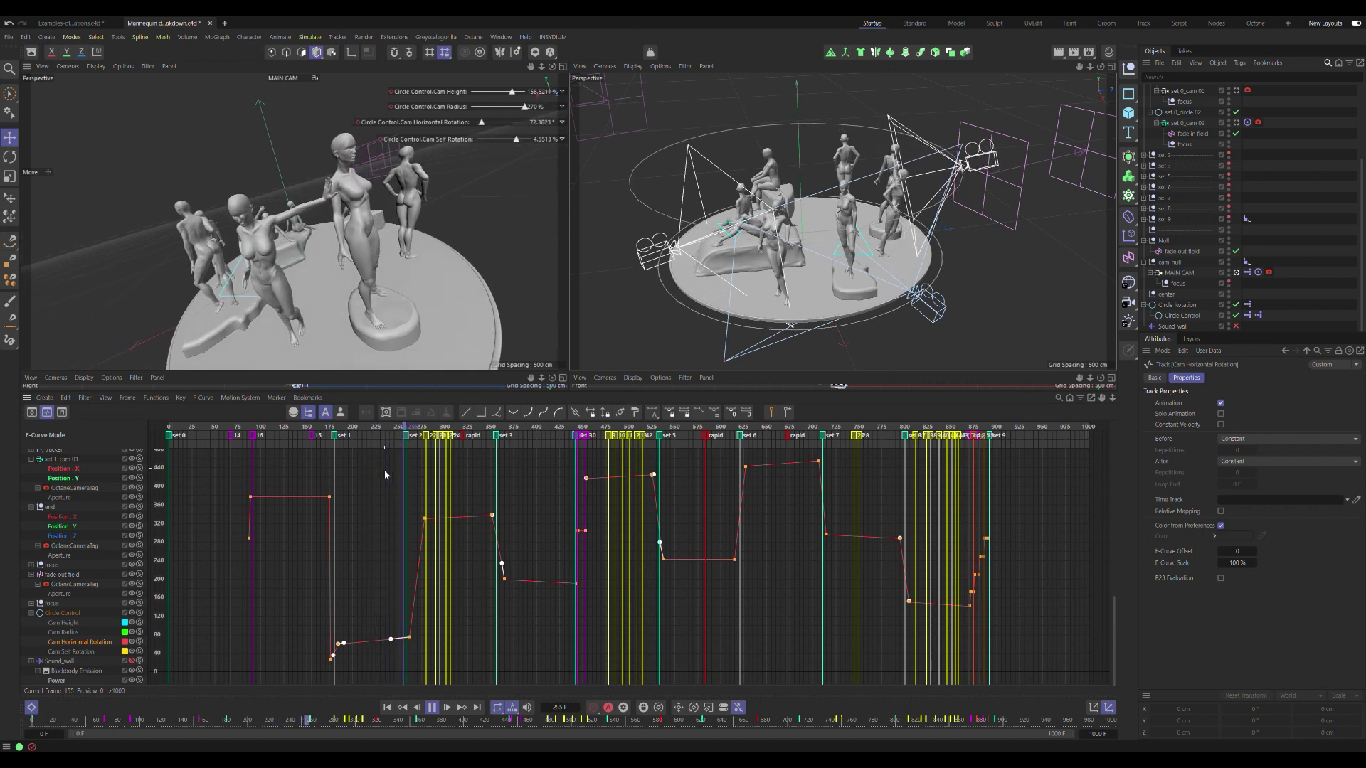
click(573, 431)
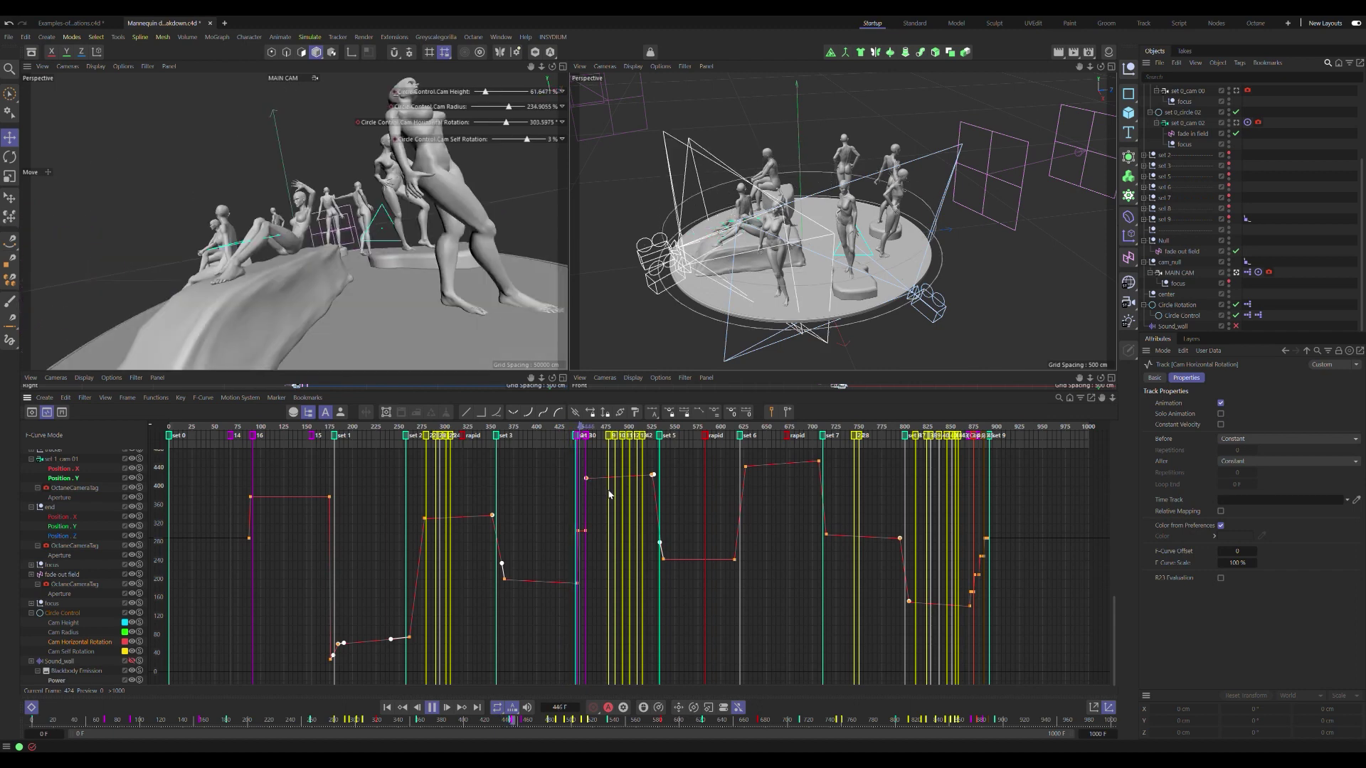
key(F8)
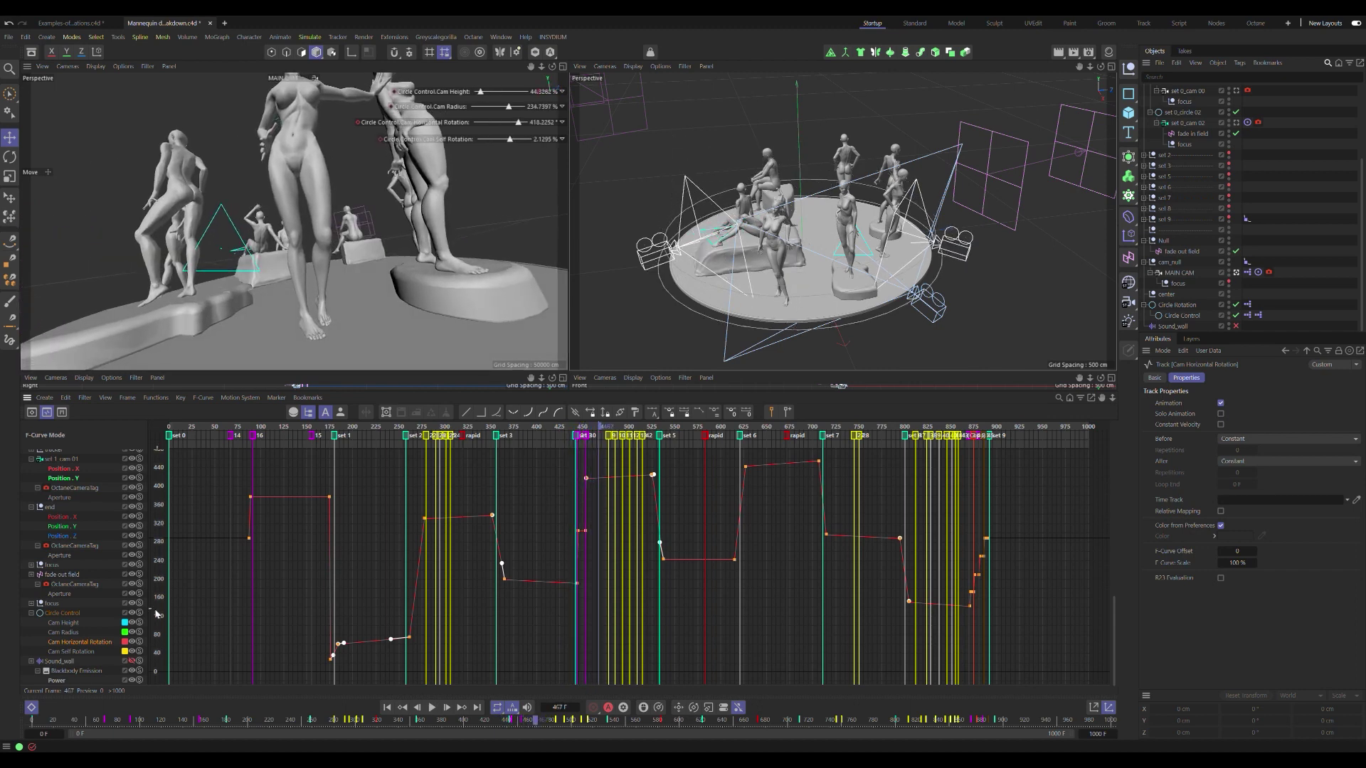
Step: Show the Cam Self Rotation F-curve and play it from around frame 174
click(77, 651)
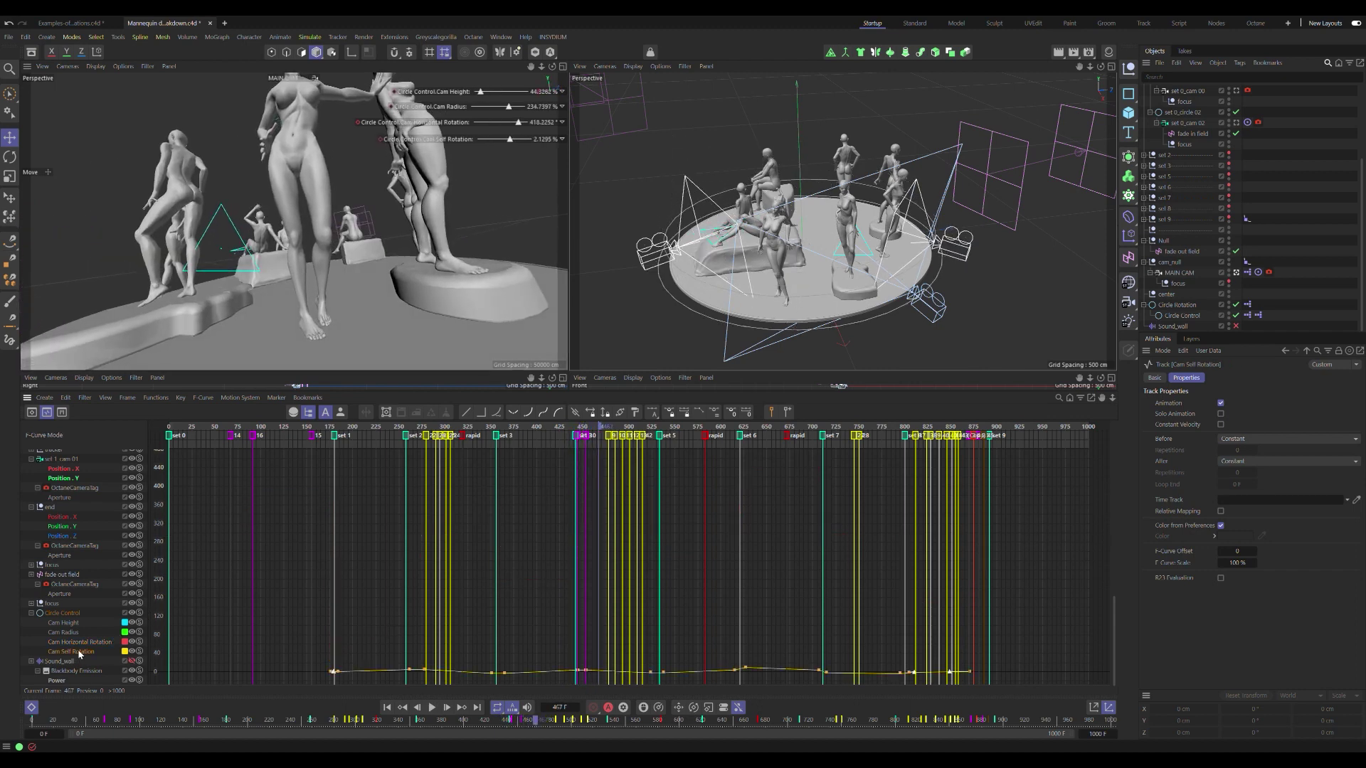
click(333, 430)
key(F8)
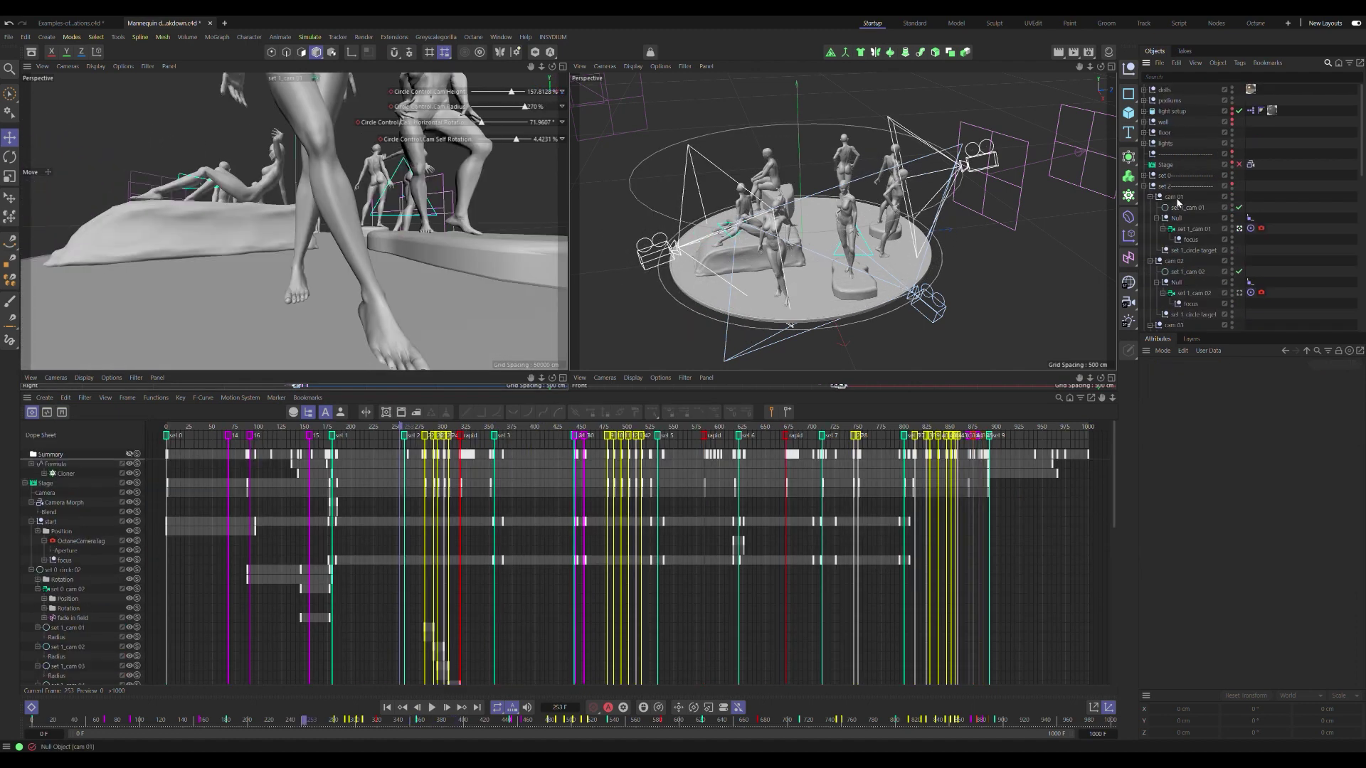
Step: Select set 1_cam 01, show its F-curve graph and play the animation
click(1184, 208)
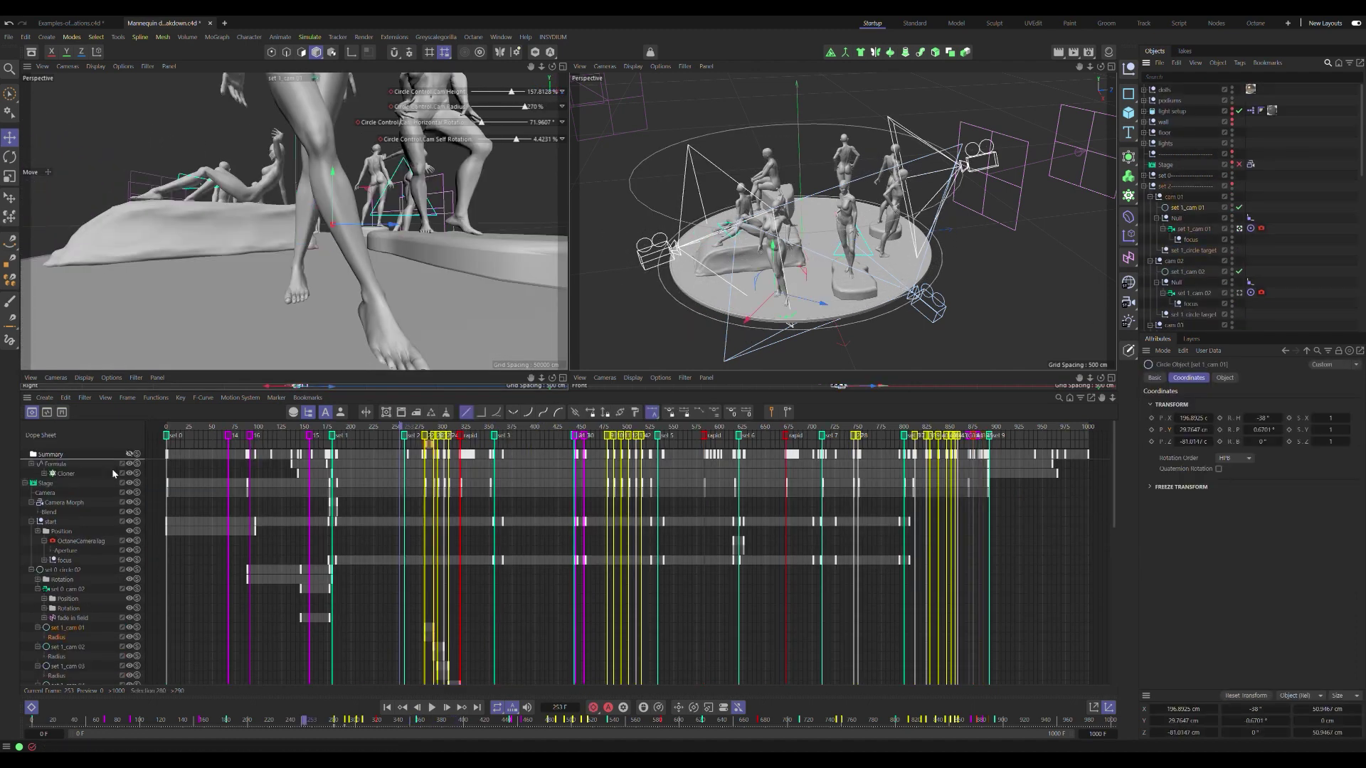
click(47, 412)
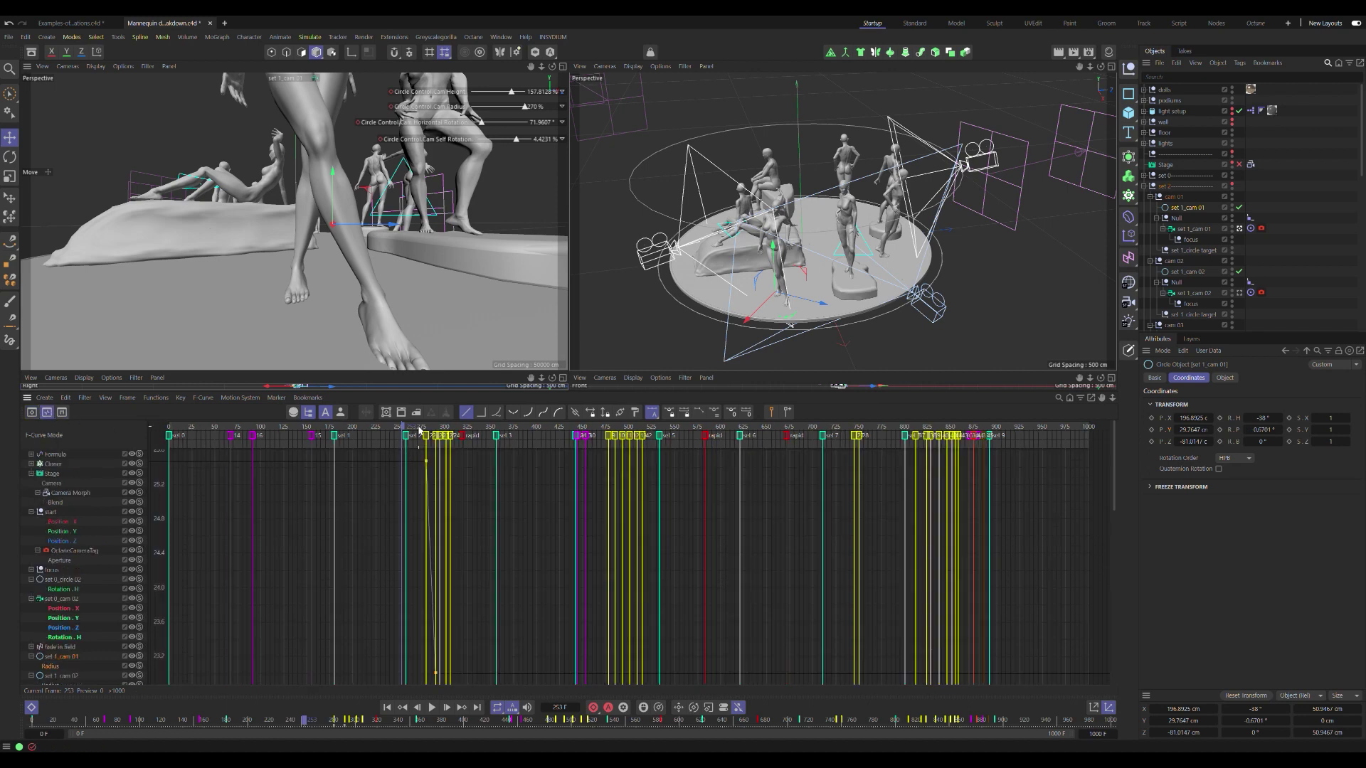
key(space)
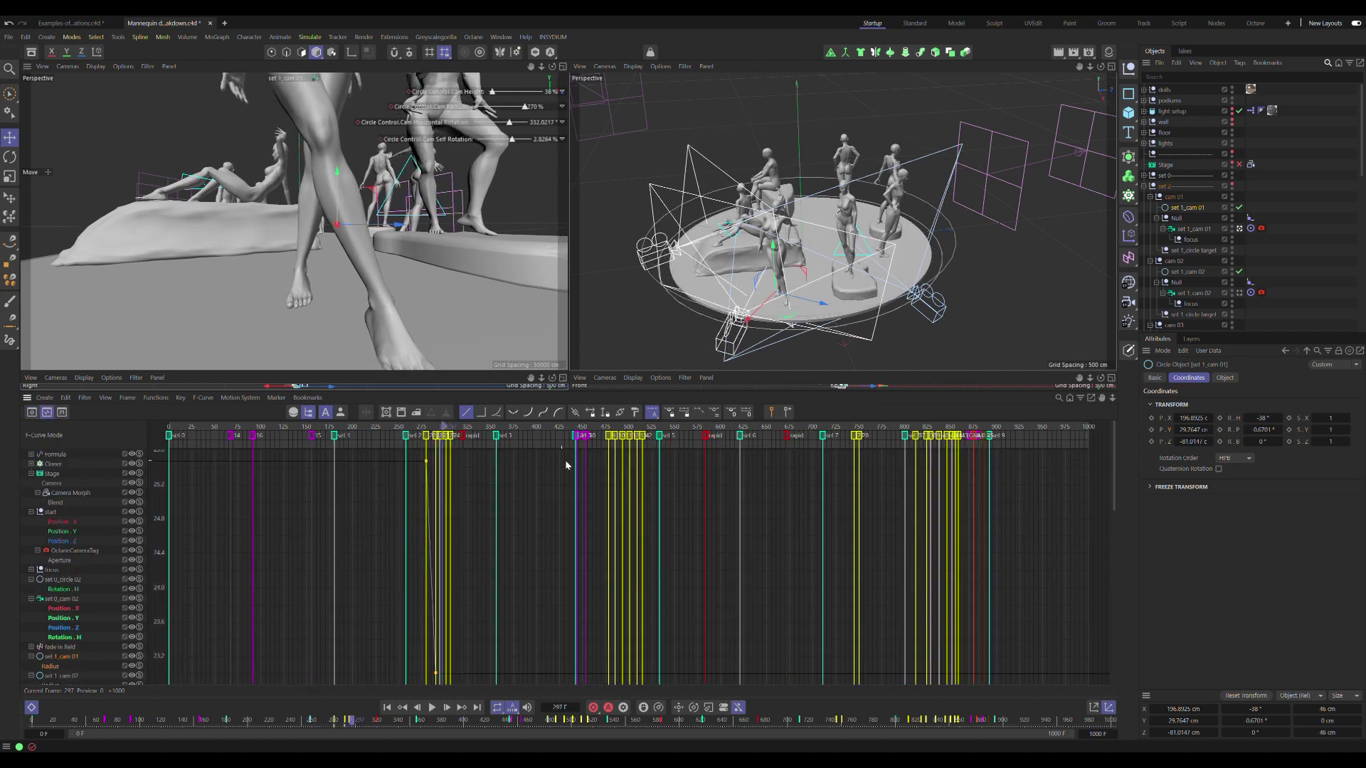
Step: Look through set 1_cam 02 and play from frame 272 to 311
click(1240, 294)
click(418, 425)
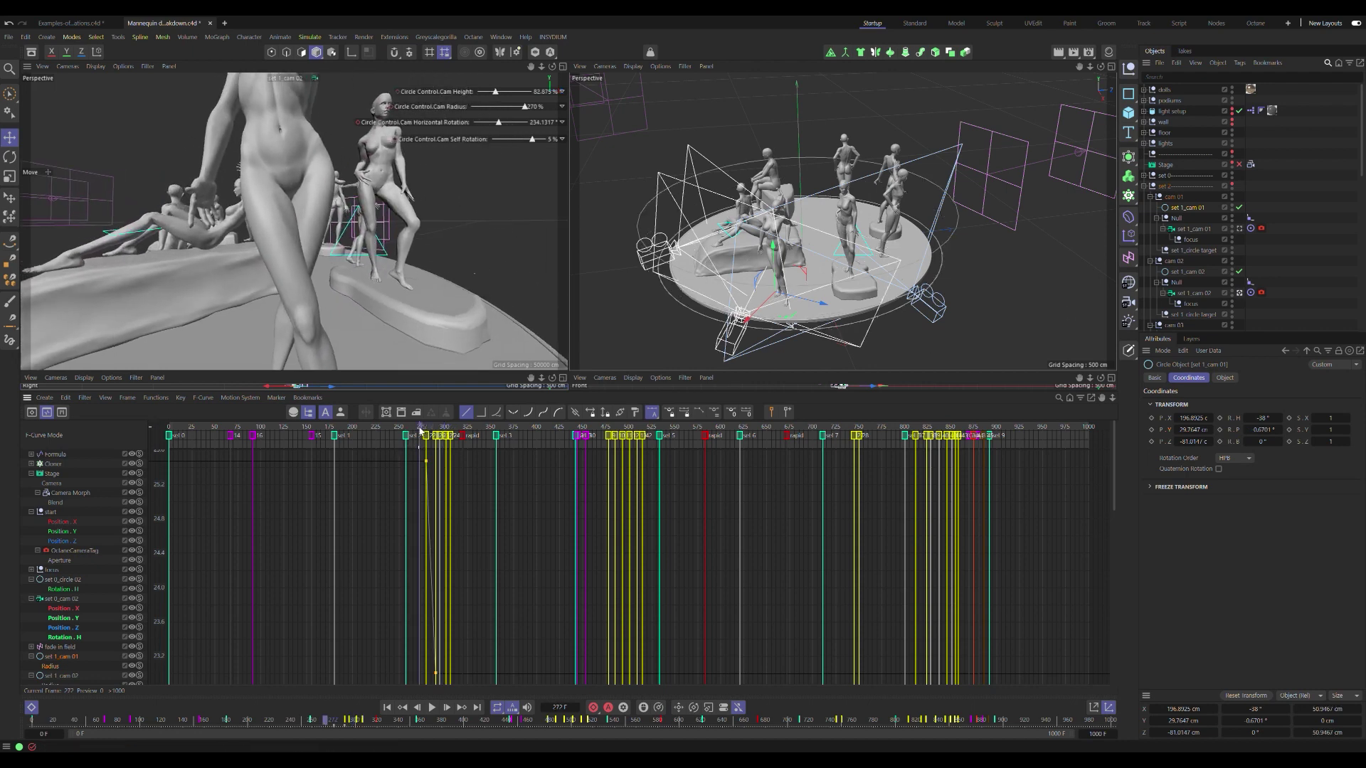
key(space)
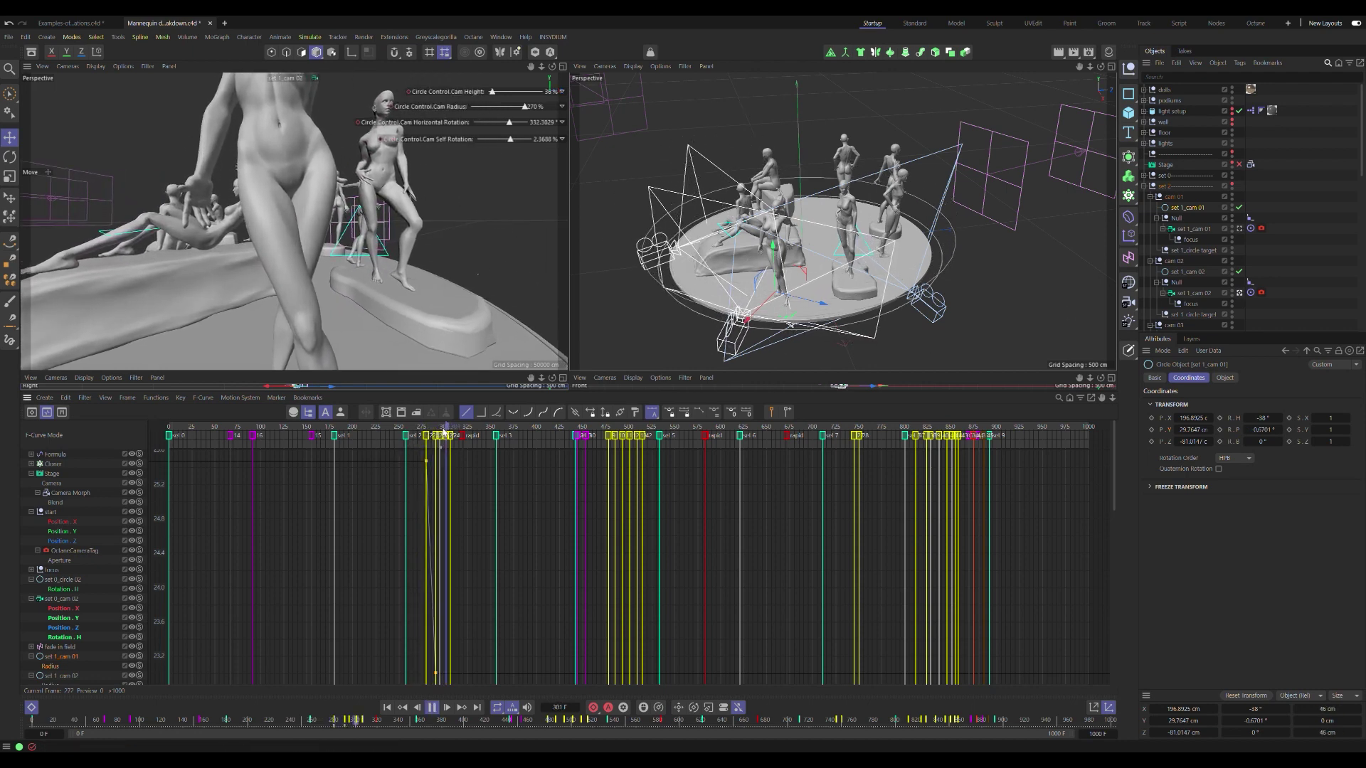
key(space)
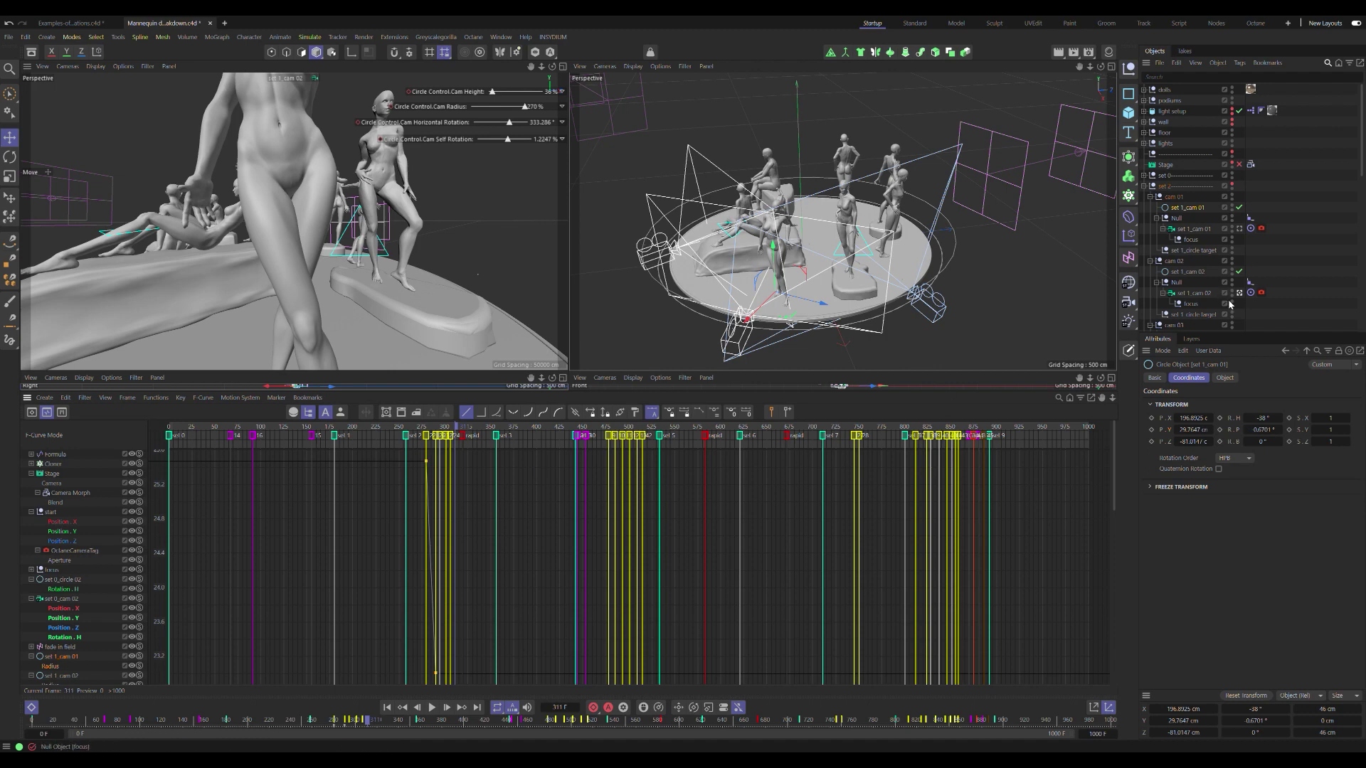
Step: Look through set 1_cam 03 and play from frame 274 to 321
scroll(1217, 304, down, 4)
click(1239, 229)
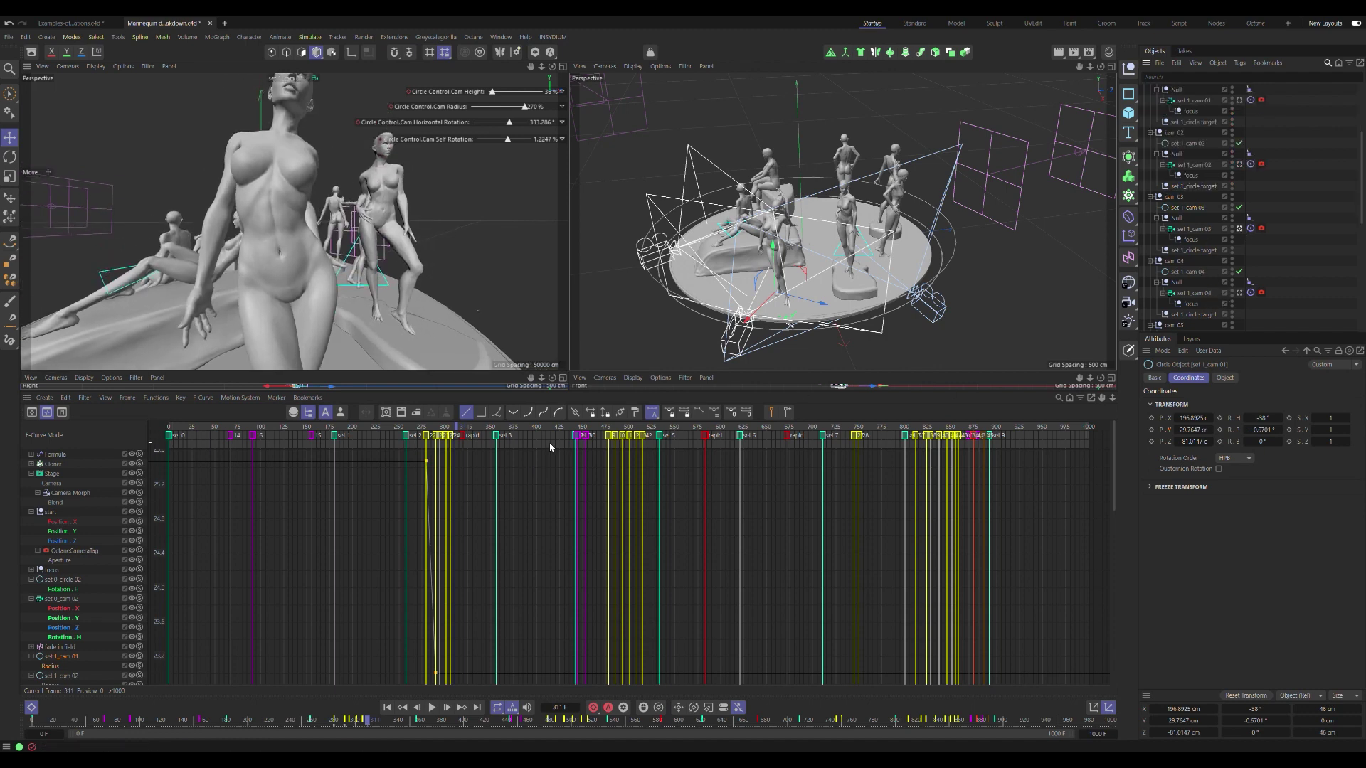
click(421, 429)
key(space)
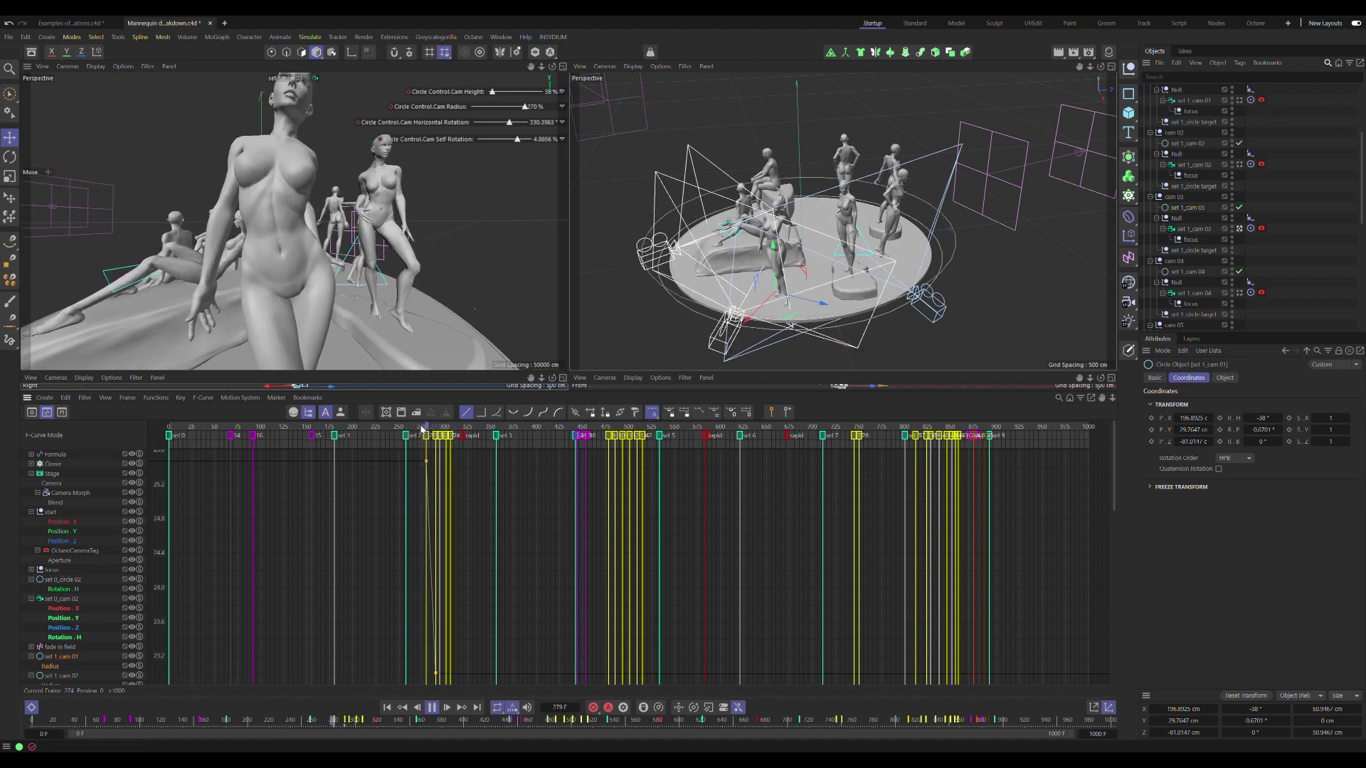
key(space)
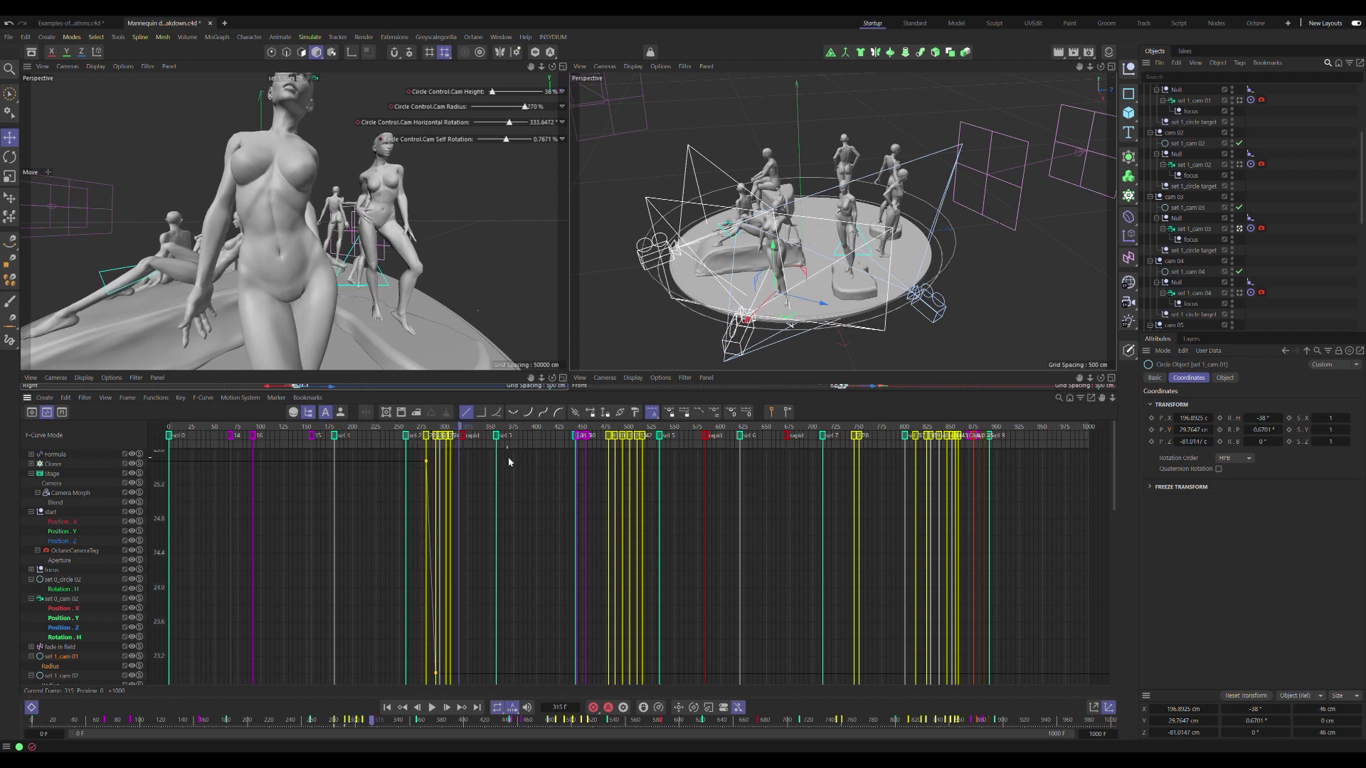
Step: Look through set 1_cam 05 and move the playhead back to frame 317
scroll(1141, 261, down, 5)
click(1141, 262)
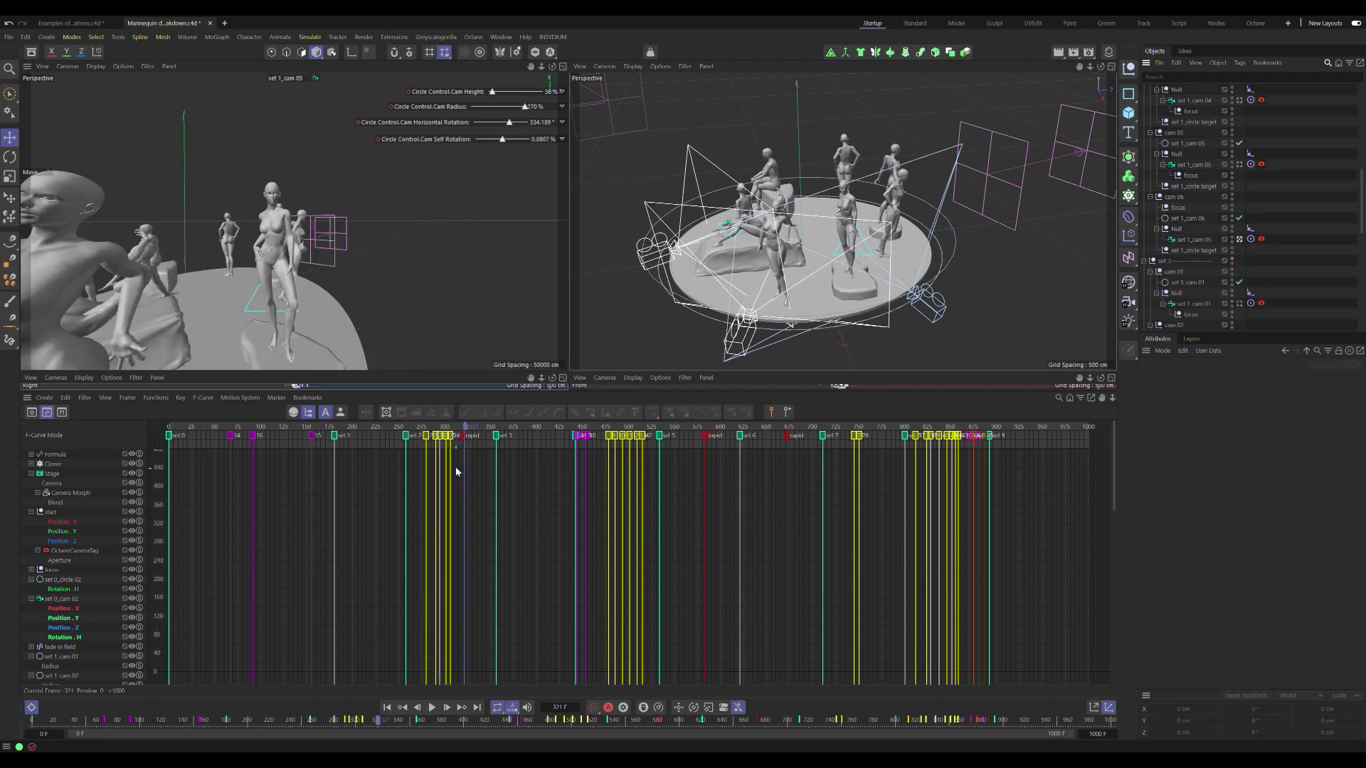
drag(469, 427, 463, 427)
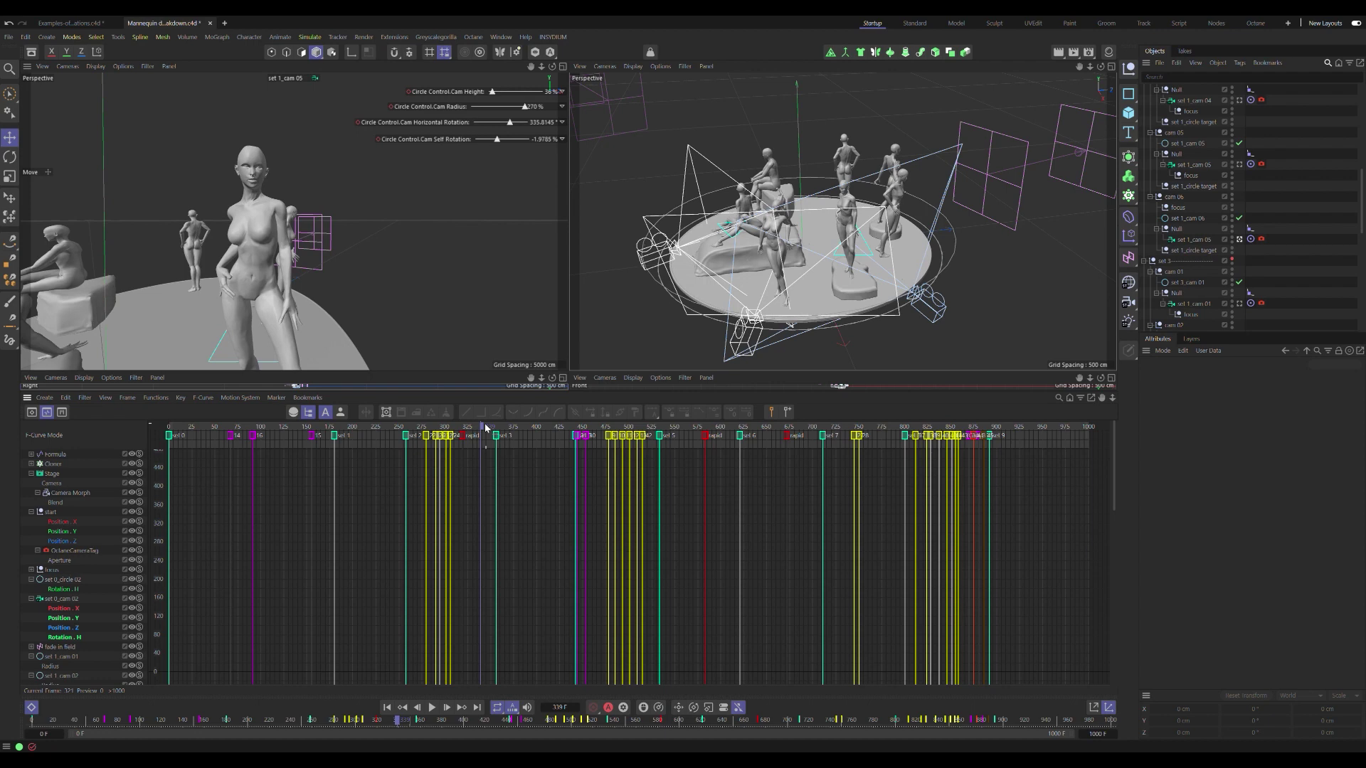
Step: Zoom in on set 1_cam 06's stepped F-curve, scrub to 345, then play from frame 318
click(474, 626)
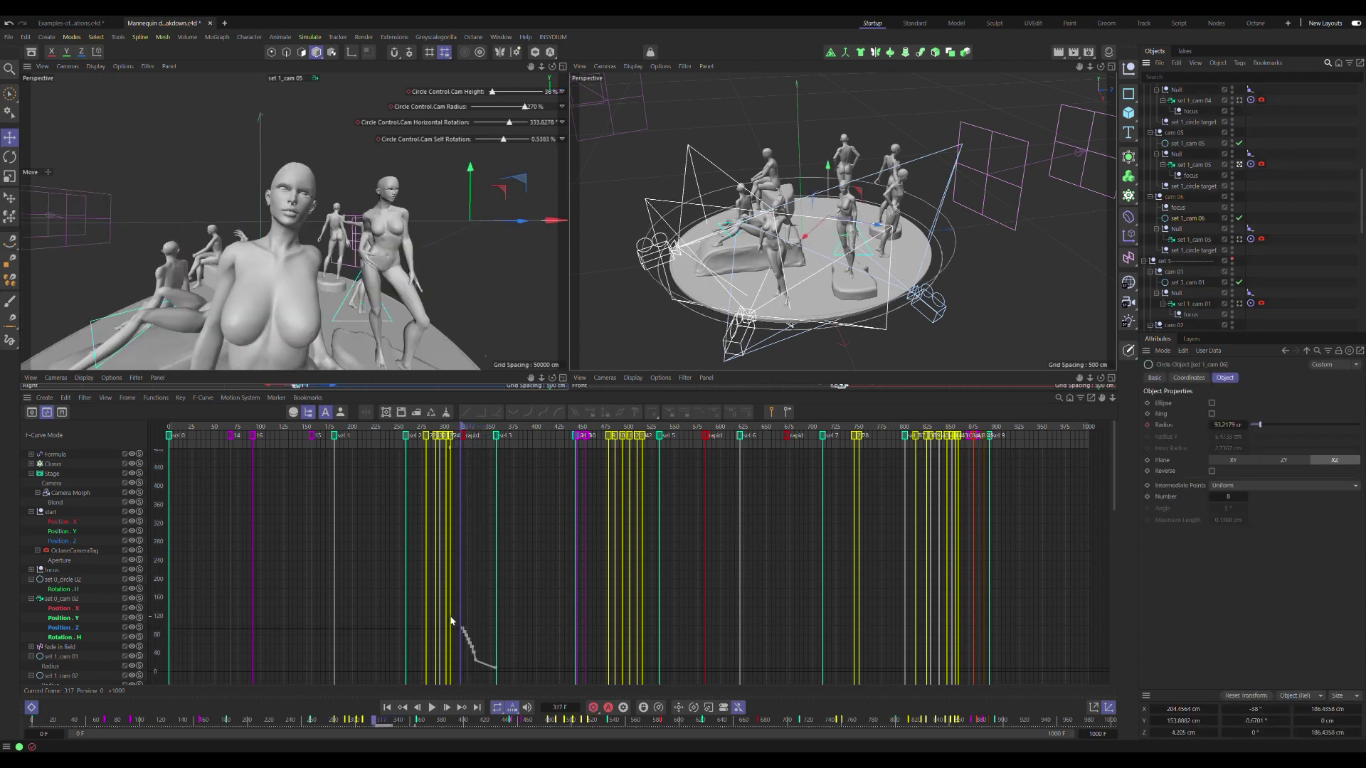
scroll(473, 654, up, 10)
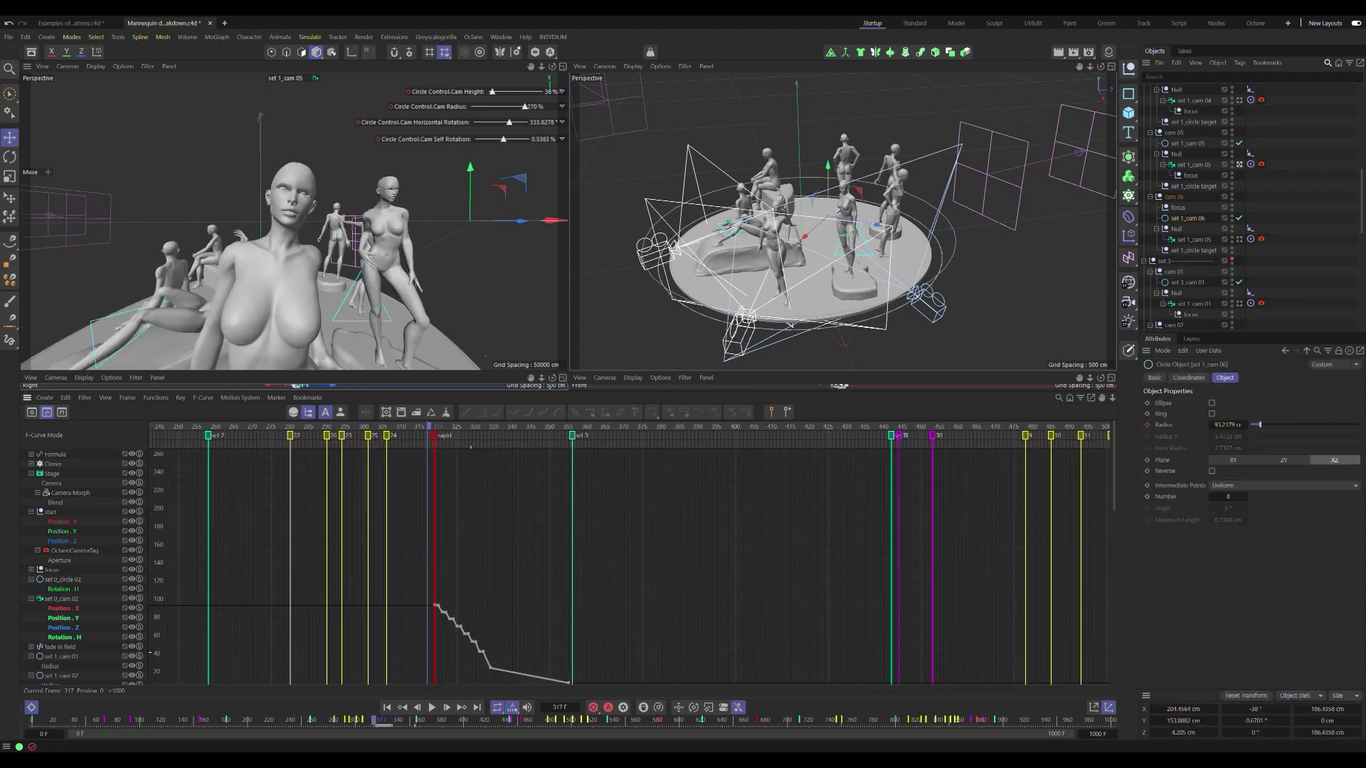
middle_drag(494, 628, 424, 477)
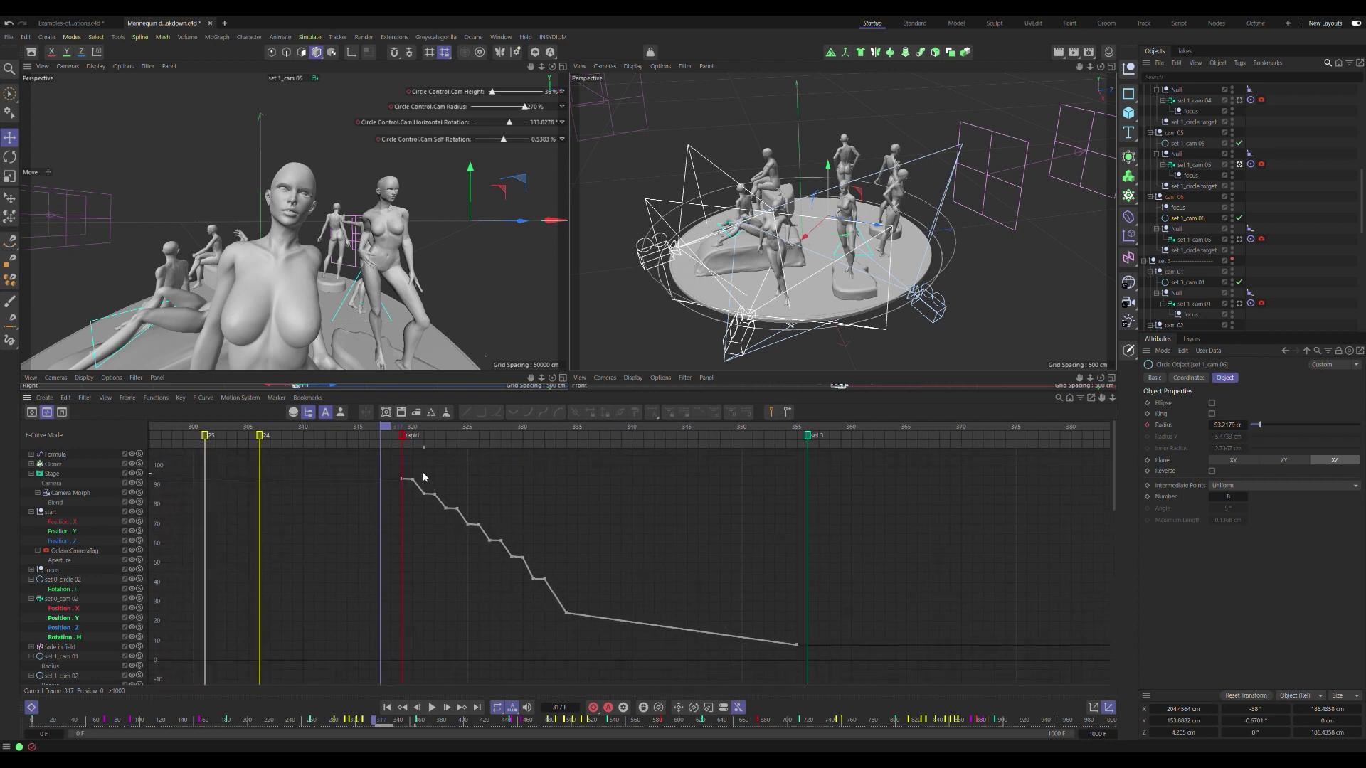
drag(380, 427, 691, 427)
click(399, 428)
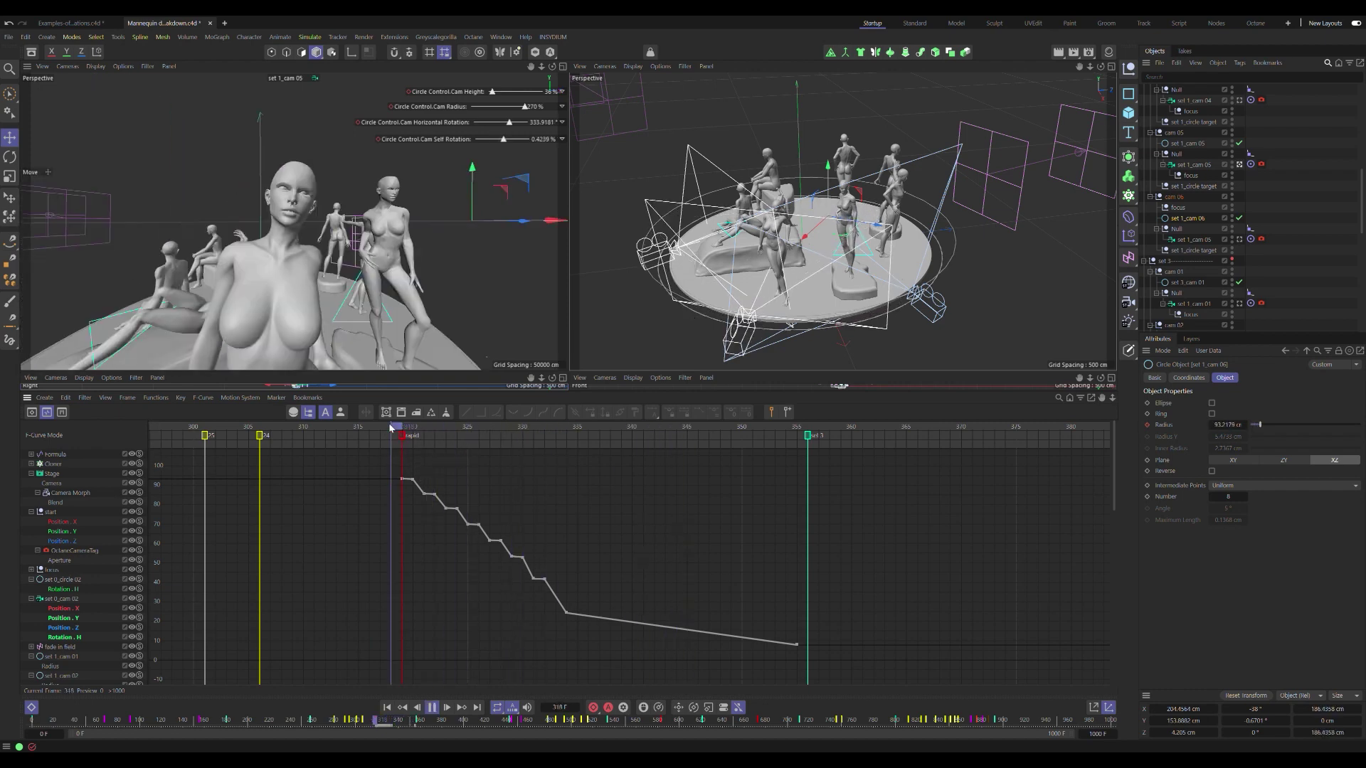
key(F8)
key(F8)
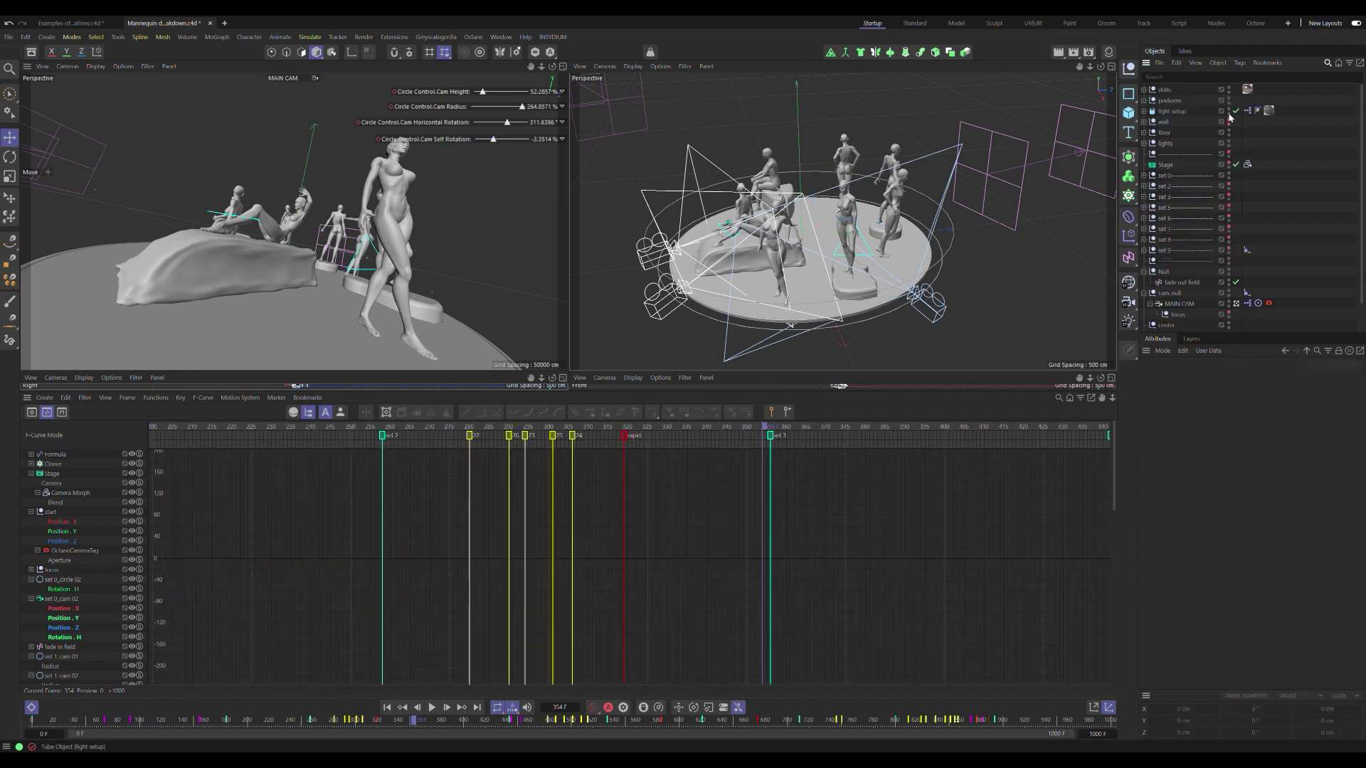
Step: Collapse the hierarchy and select the light setup's XPresso tag to view its settings
click(1228, 112)
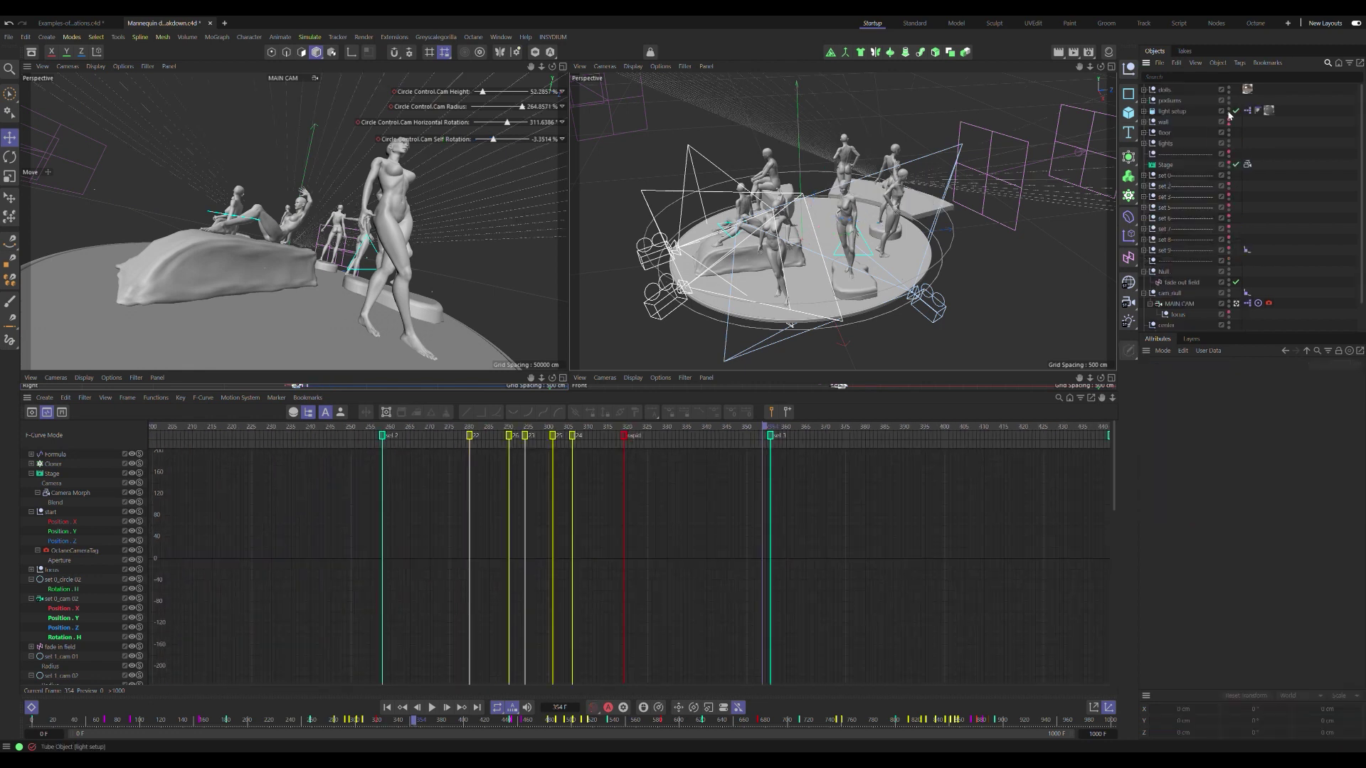
click(1180, 116)
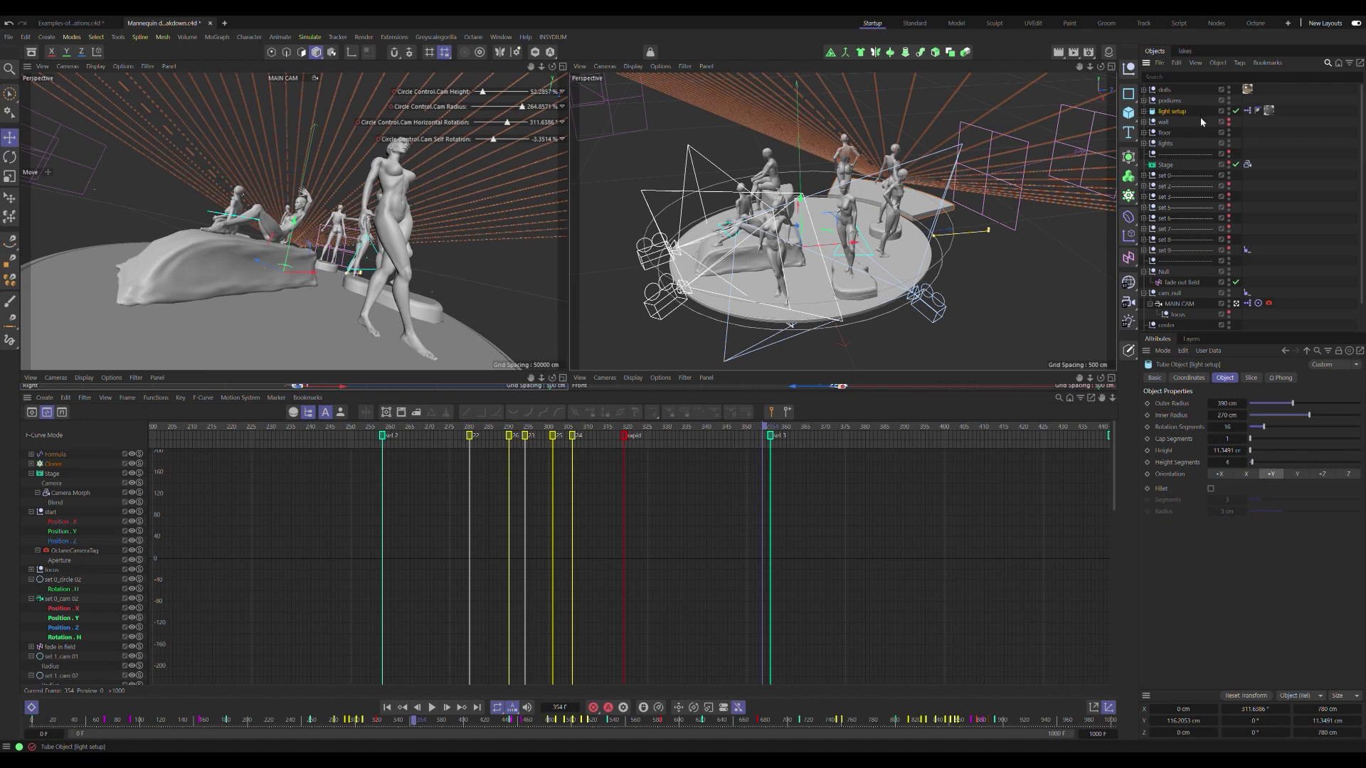
click(1248, 111)
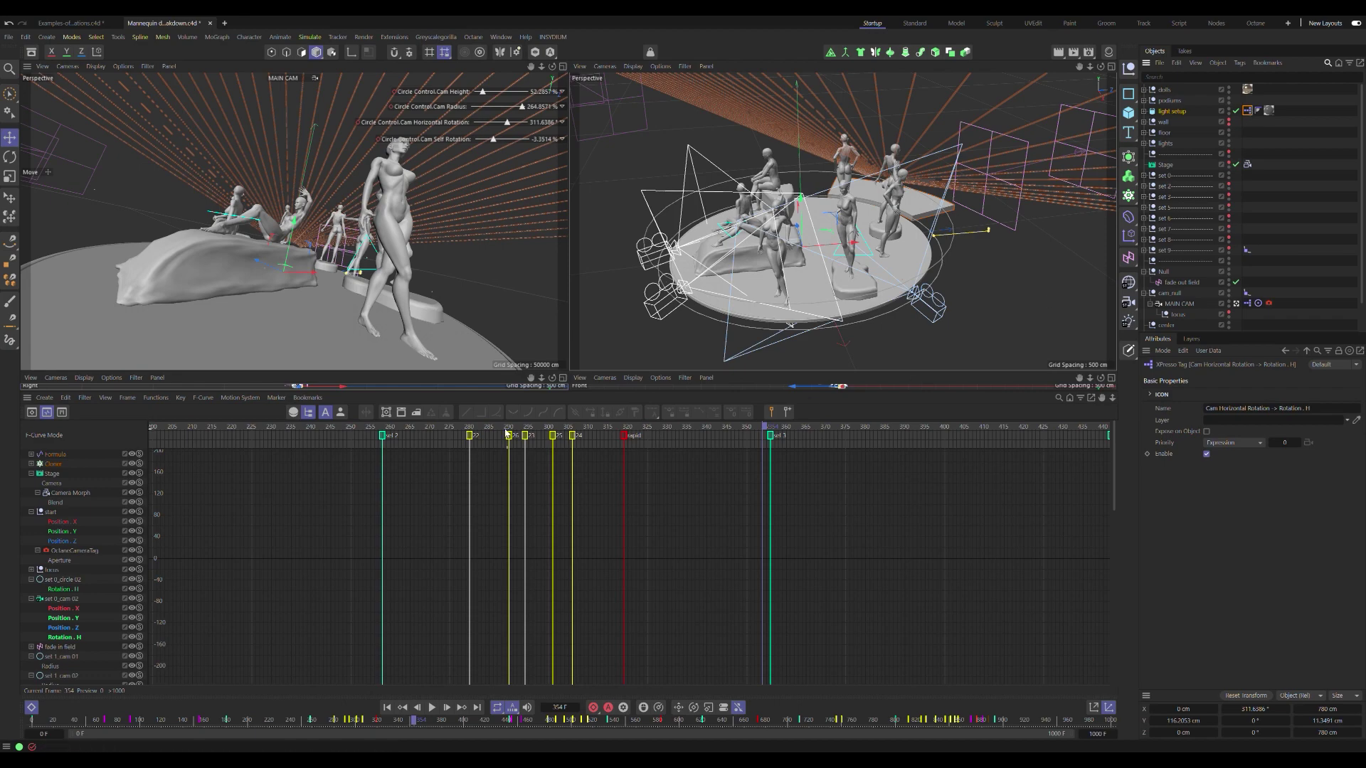
Step: Scrub the F-curve from frame 327 to 429, zooming out to see the whole timeline, then play
drag(467, 430, 985, 425)
alt+right_drag(940, 455, 887, 487)
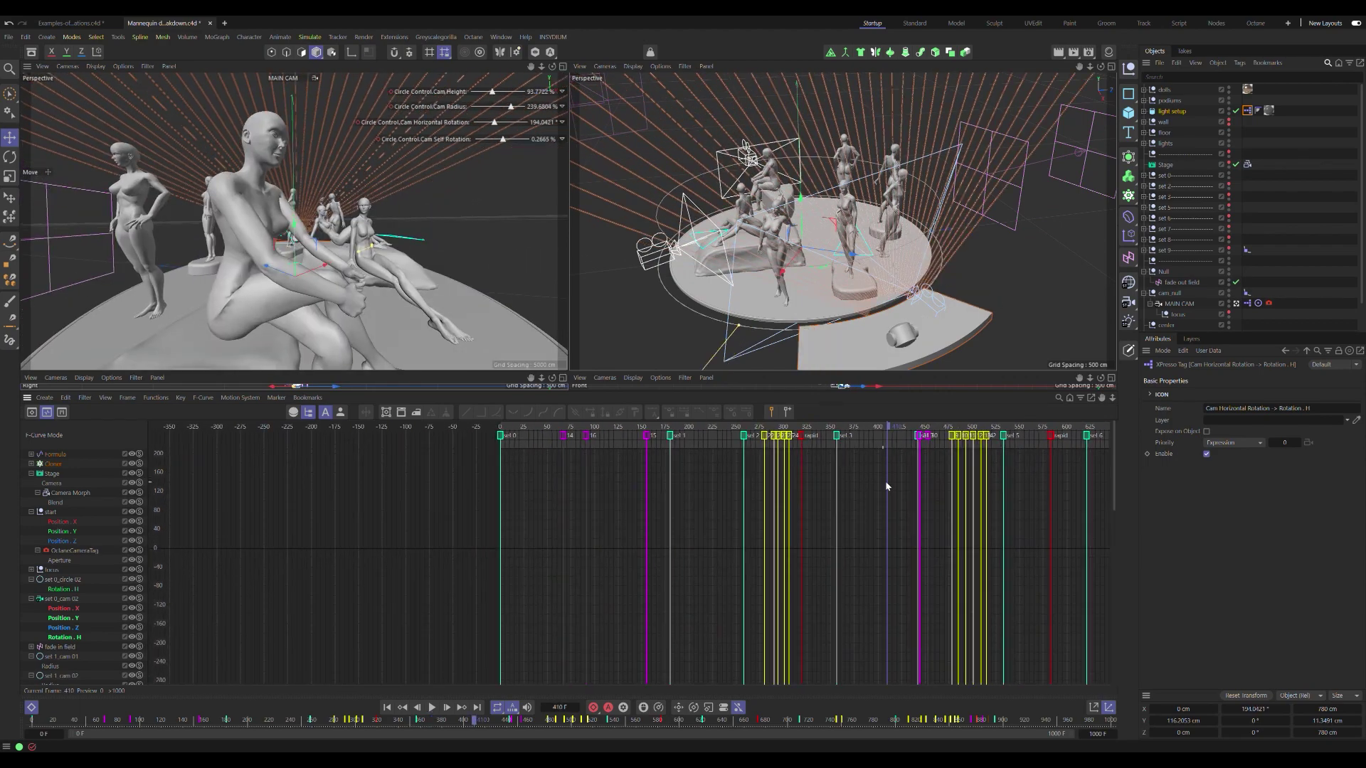
drag(899, 428, 916, 436)
key(F8)
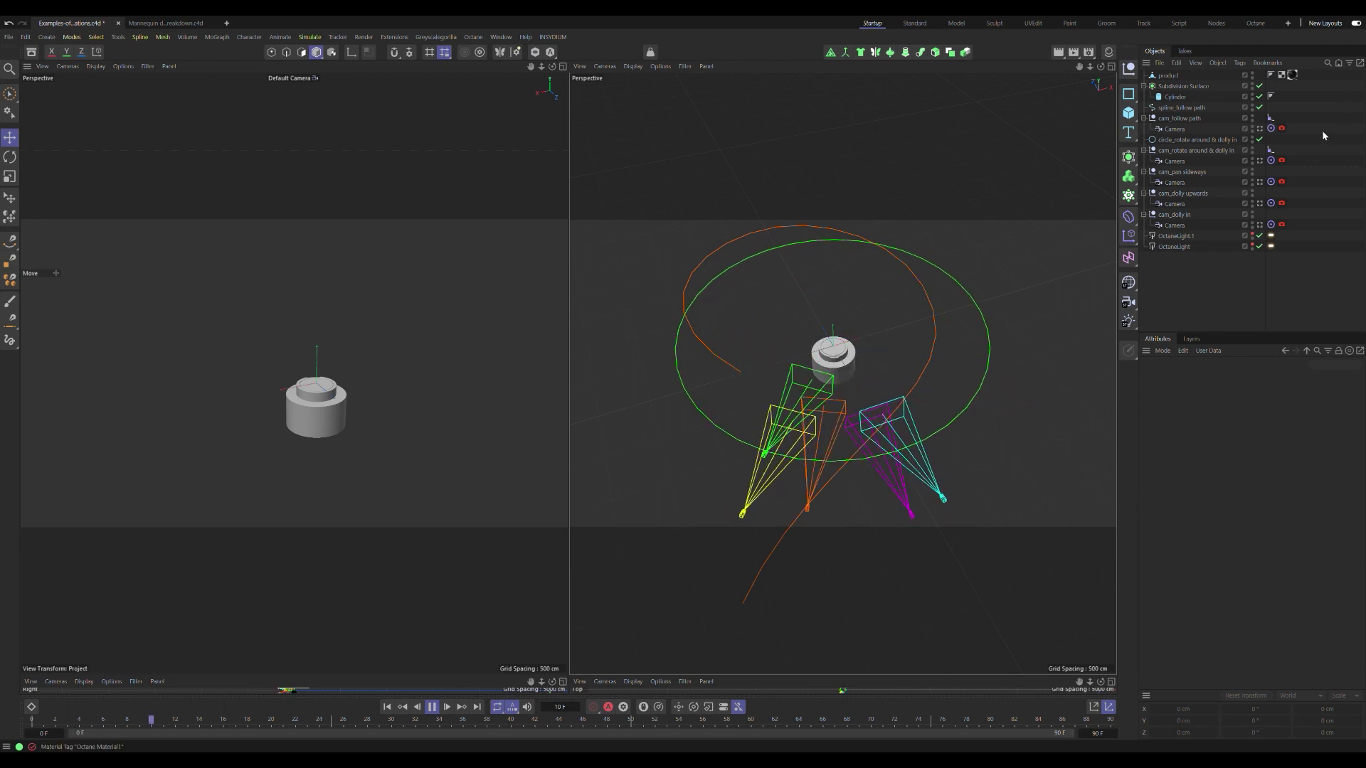
Step: Look through the cam_dolly in camera as it moves in on the cylinder
click(1260, 226)
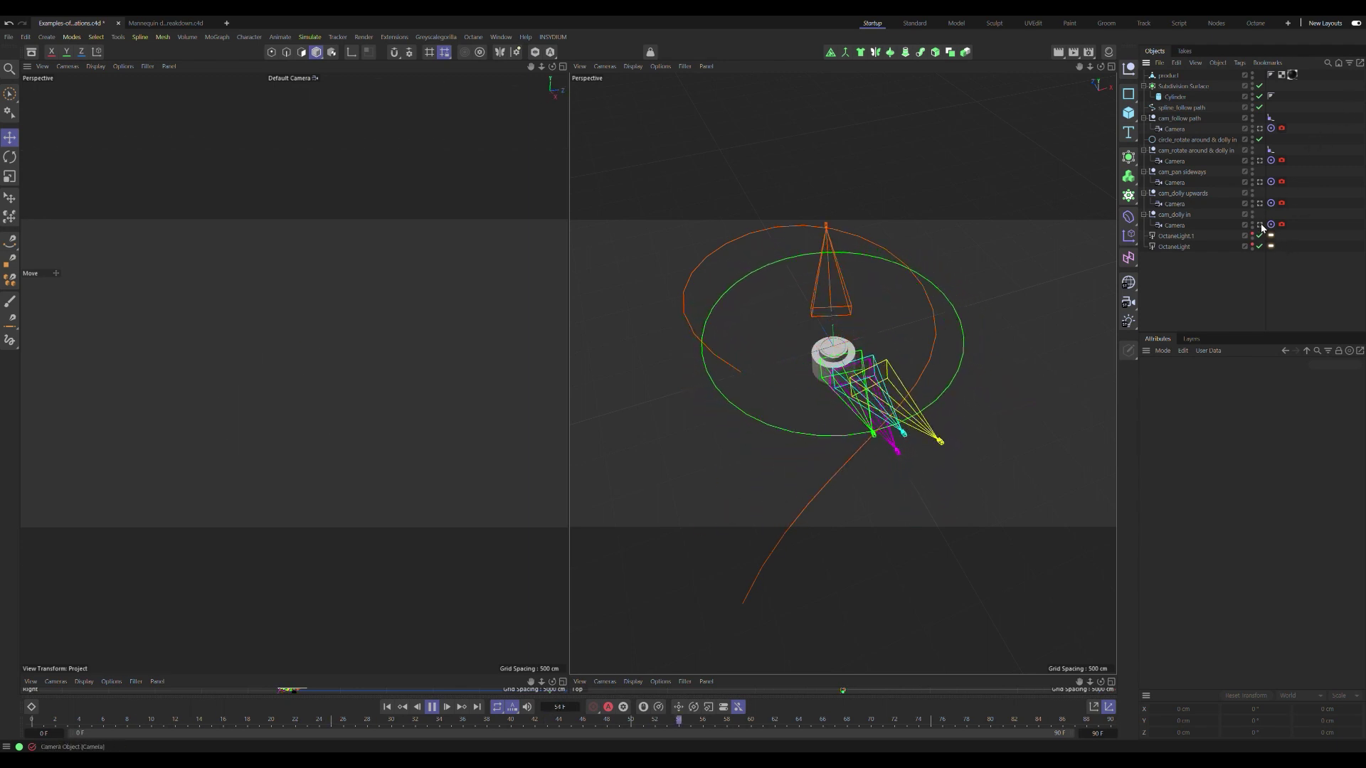